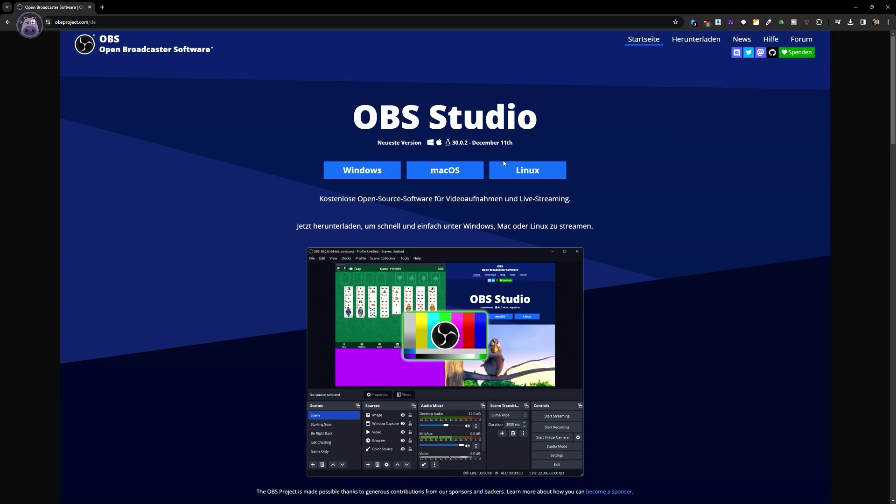
Open the download page on the OBS project website.
{"action": "left_click", "coordinate": [692, 47]}
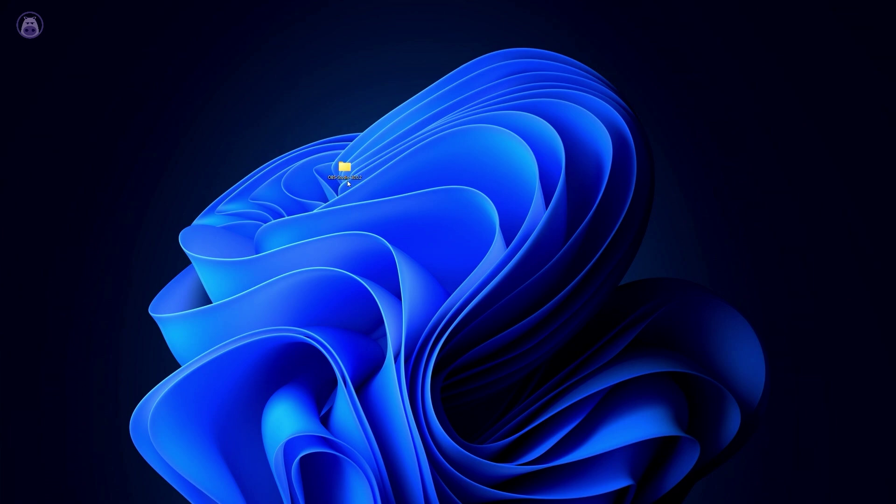
Open the OBS-Studio-30.0.2 folder from the desktop and select obs64.exe in its bin\64bit subfolder.
{"action": "double_click", "coordinate": [346, 171]}
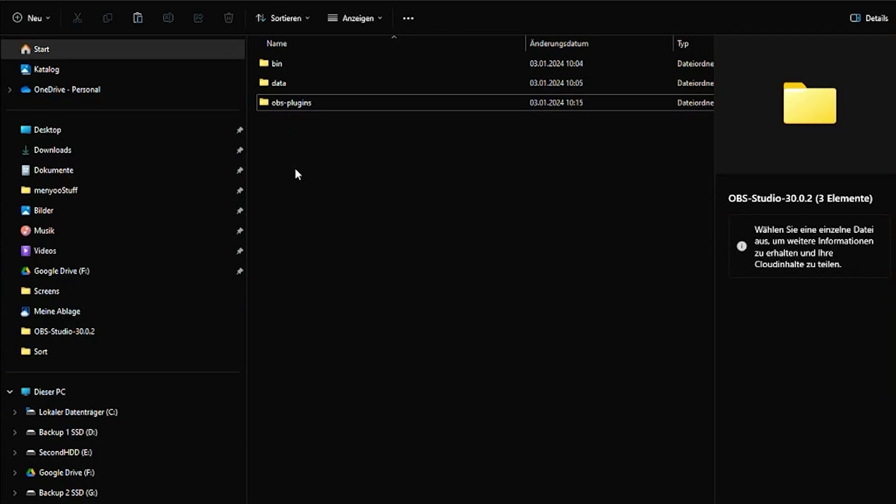
{"action": "double_click", "coordinate": [279, 64]}
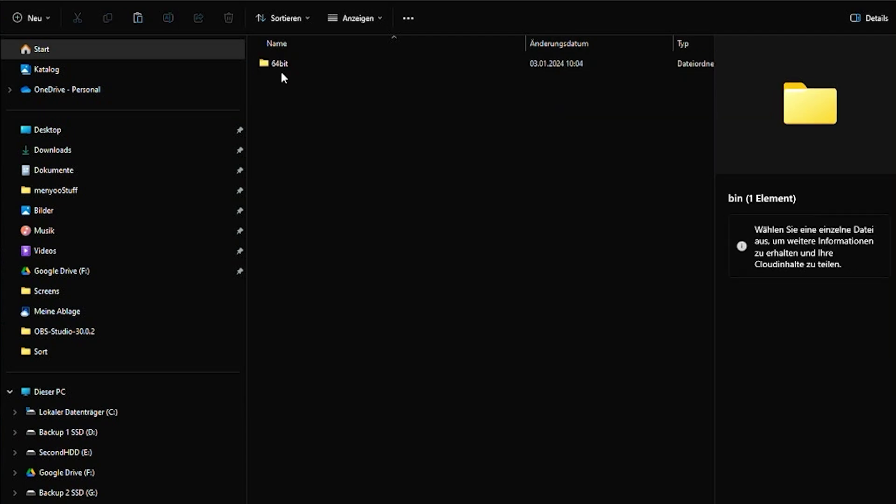
{"action": "double_click", "coordinate": [280, 65]}
{"action": "scroll", "coordinate": [404, 265], "scroll_direction": "down", "scroll_amount": 4}
{"action": "scroll", "coordinate": [405, 268], "scroll_direction": "down", "scroll_amount": 1}
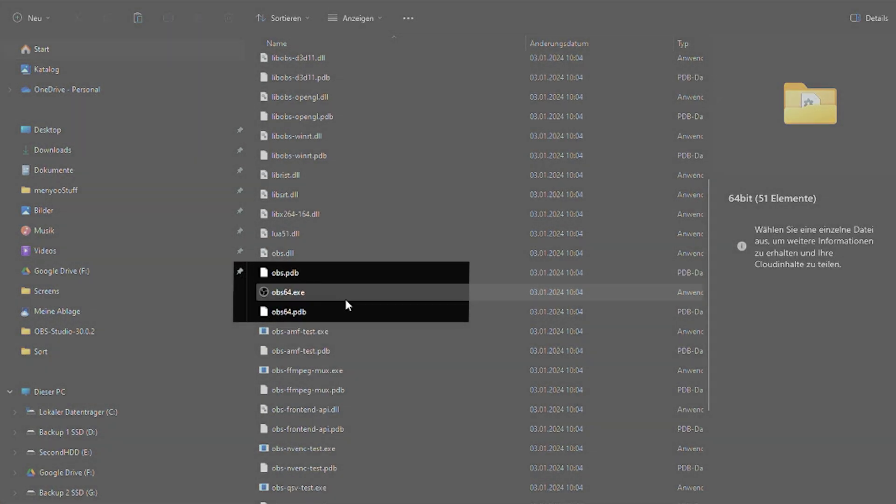
{"action": "left_click", "coordinate": [303, 294]}
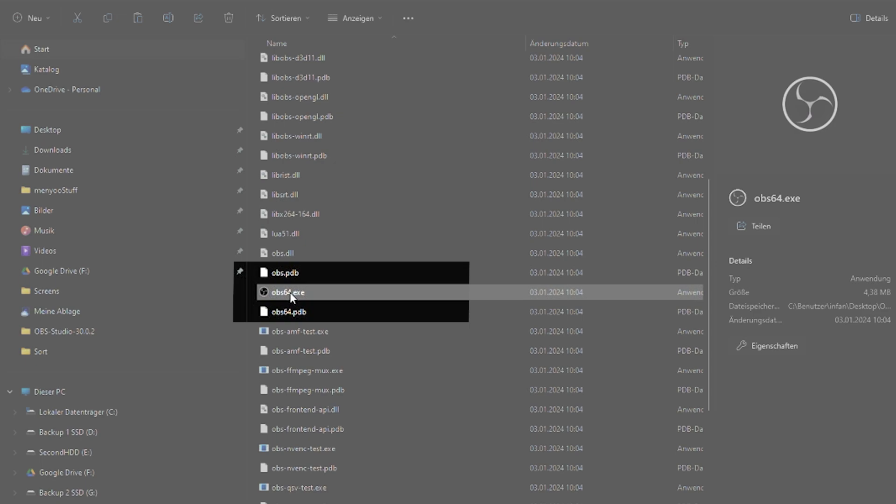
Create a shortcut to obs64.exe on the desktop.
{"action": "right_click", "coordinate": [291, 296]}
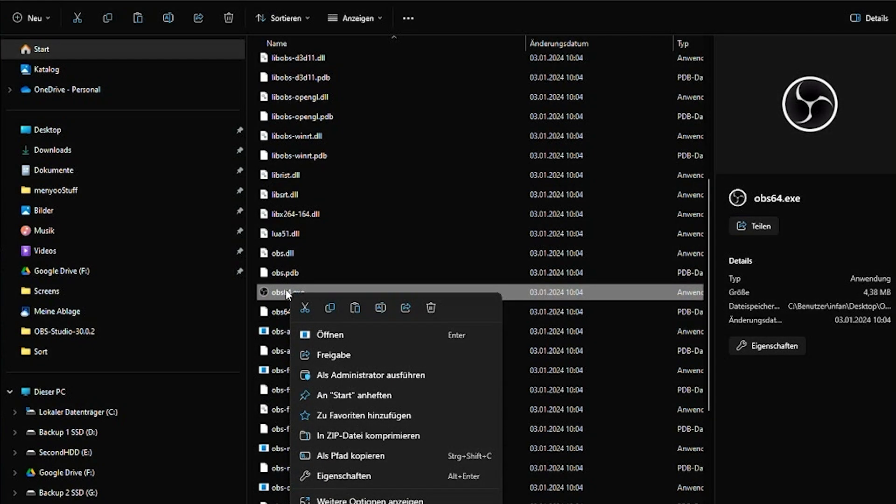
{"action": "left_click", "coordinate": [355, 456]}
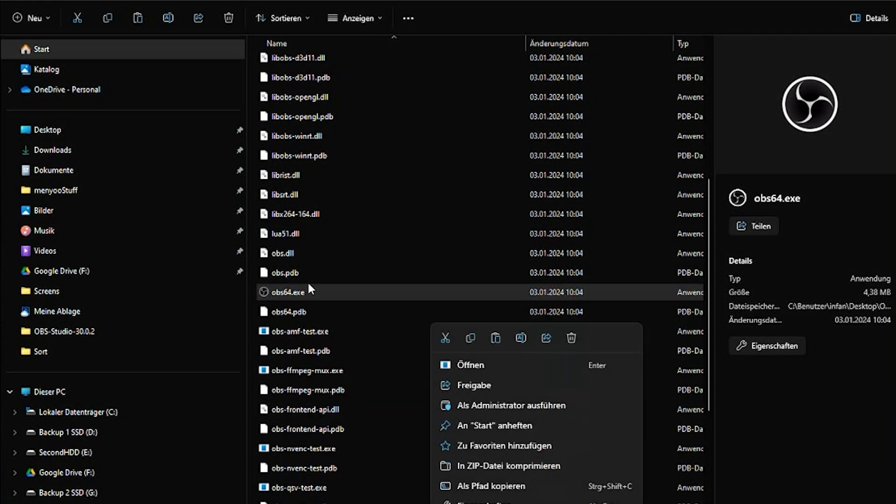
{"action": "left_click_drag", "start_coordinate": [299, 292], "coordinate": [124, 224]}
{"action": "left_click", "coordinate": [124, 227]}
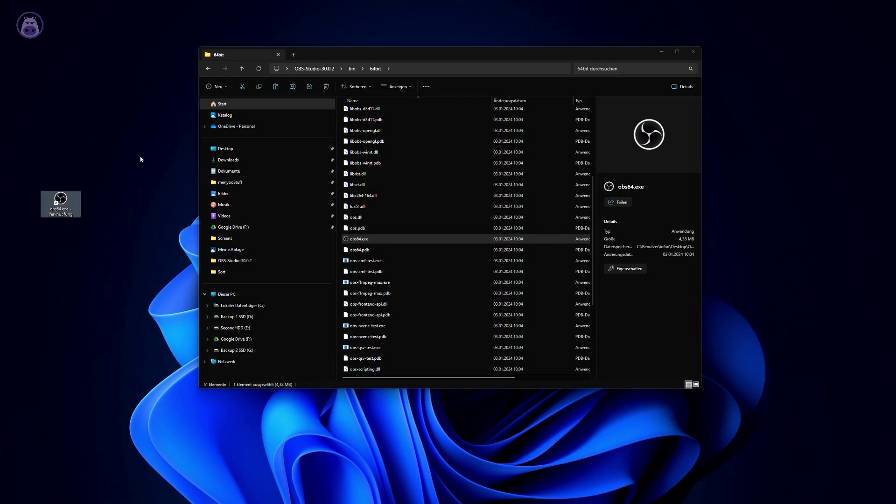
Launch OBS from the new desktop shortcut and dismiss the setup assistant.
{"action": "key", "text": "Return"}
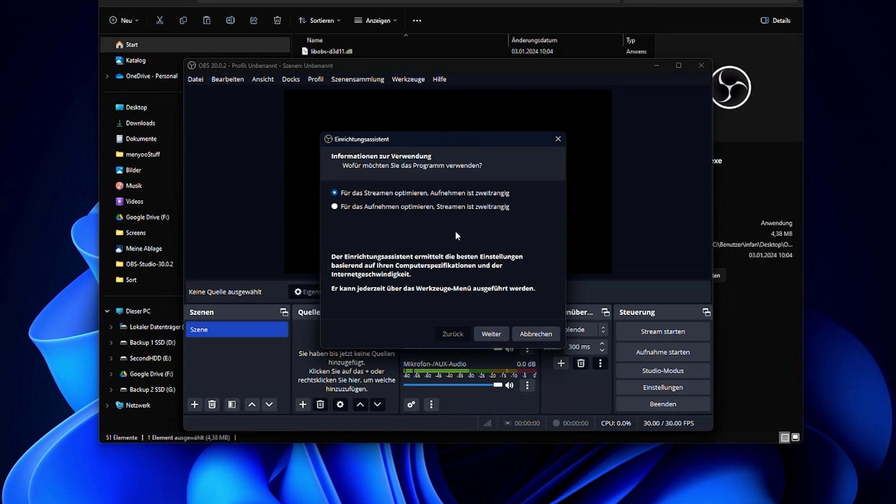
{"action": "left_click", "coordinate": [541, 335]}
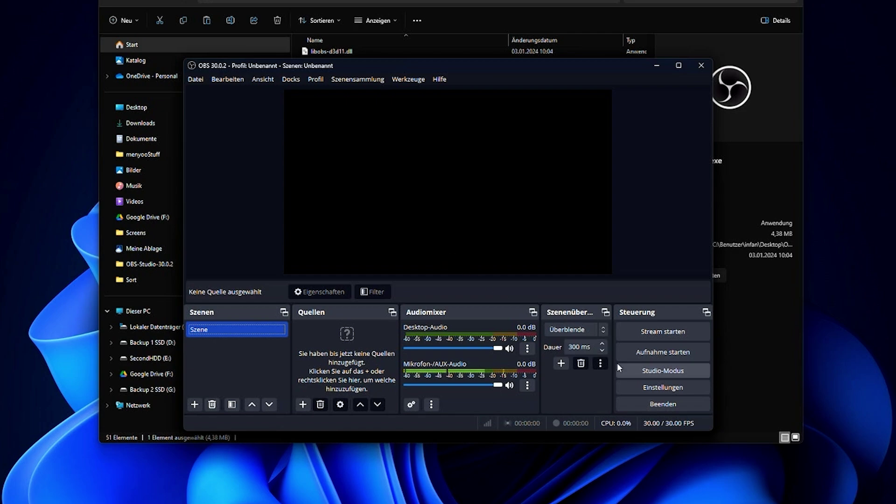
Open the OBS settings and look through the platforms offered for streaming.
{"action": "left_click", "coordinate": [656, 388]}
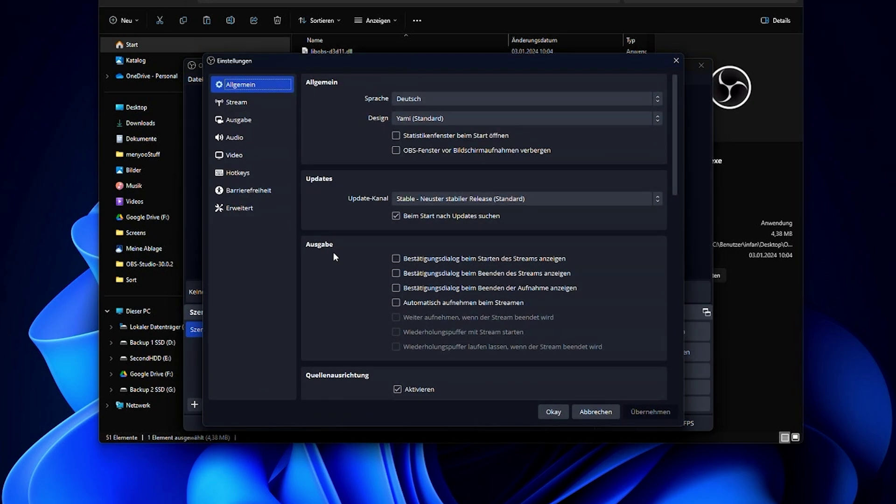
{"action": "left_click", "coordinate": [237, 104]}
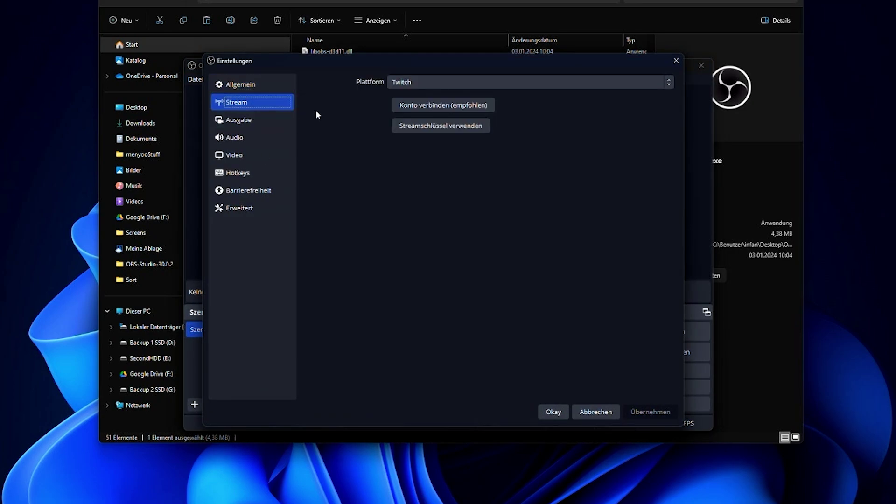
{"action": "left_click", "coordinate": [437, 82]}
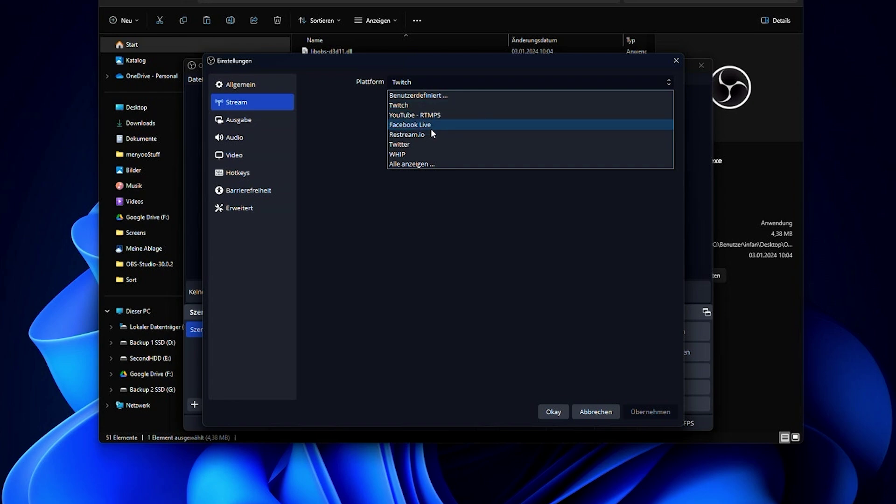
{"action": "left_click", "coordinate": [371, 187]}
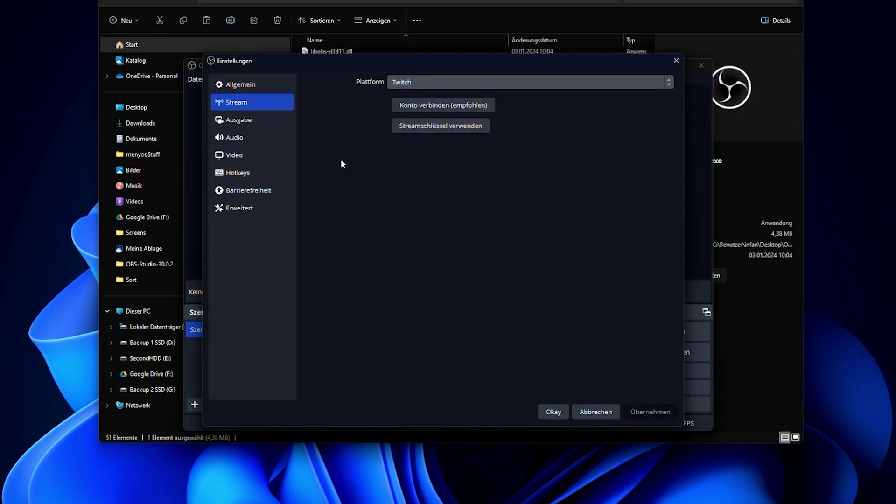
Switch the output mode in the output settings to Erweitert.
{"action": "left_click", "coordinate": [247, 122]}
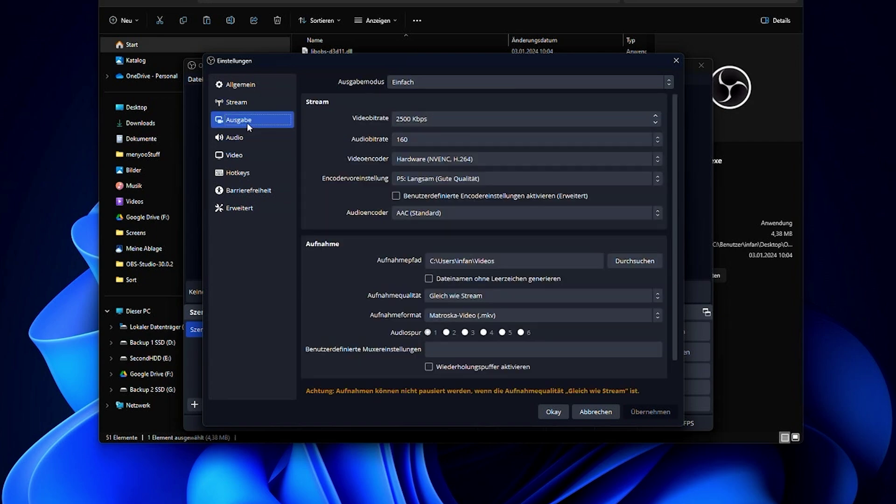
{"action": "left_click", "coordinate": [405, 80]}
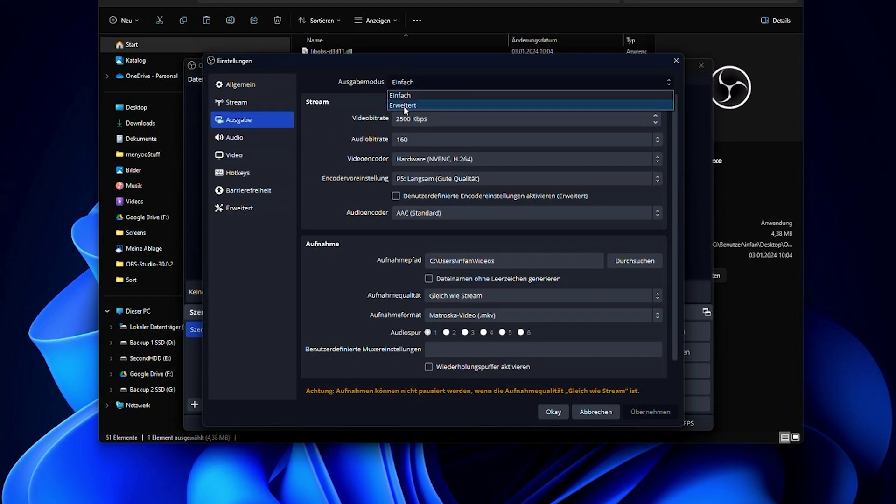
{"action": "left_click", "coordinate": [353, 81]}
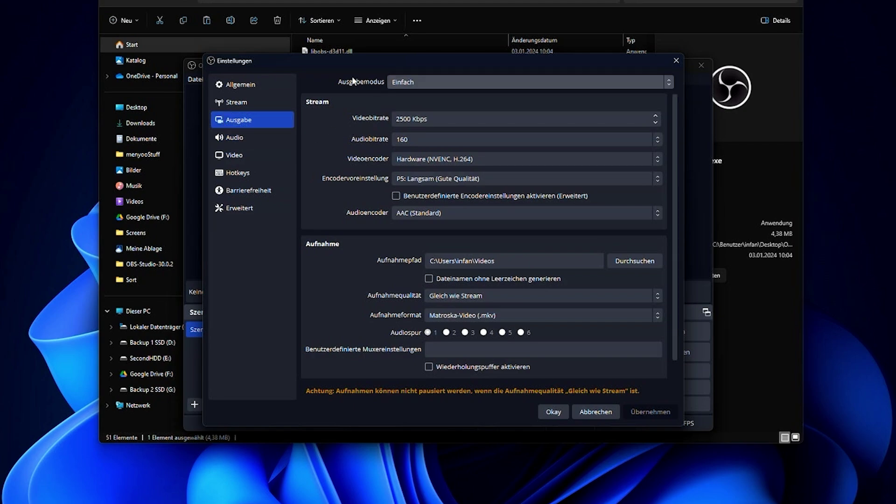
{"action": "left_click", "coordinate": [390, 82]}
{"action": "left_click", "coordinate": [402, 104]}
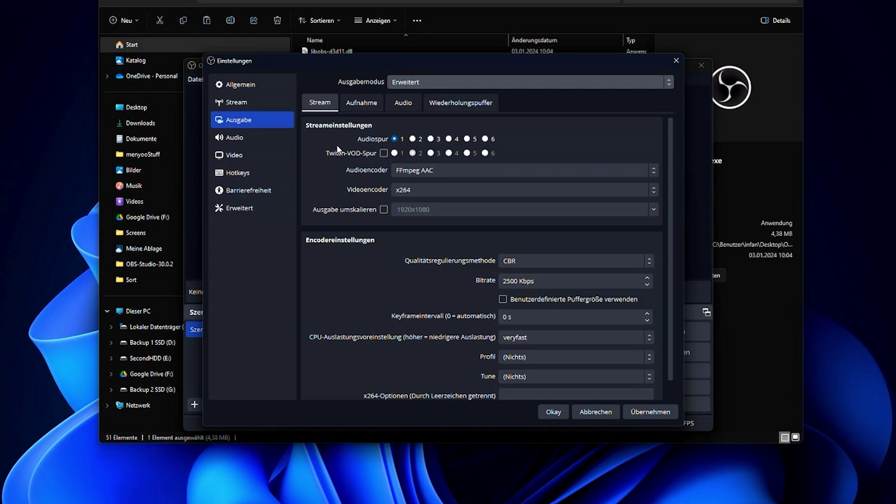
Check the advanced stream encoder settings and choose x264 as the video encoder.
{"action": "scroll", "coordinate": [335, 145], "scroll_direction": "down", "scroll_amount": 1}
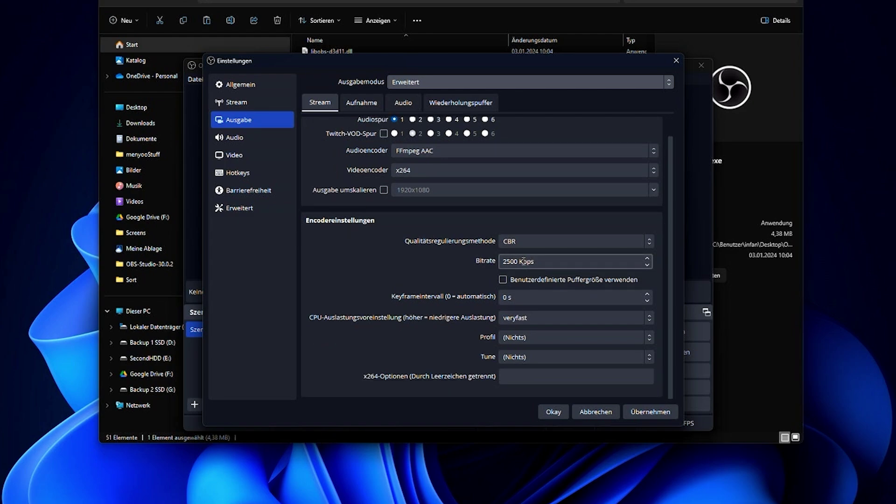
{"action": "scroll", "coordinate": [399, 248], "scroll_direction": "up", "scroll_amount": 1}
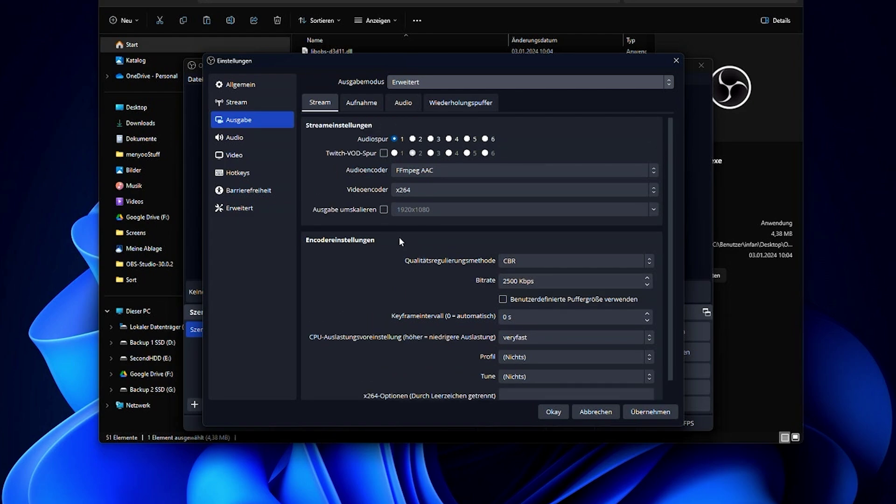
{"action": "left_click", "coordinate": [416, 190]}
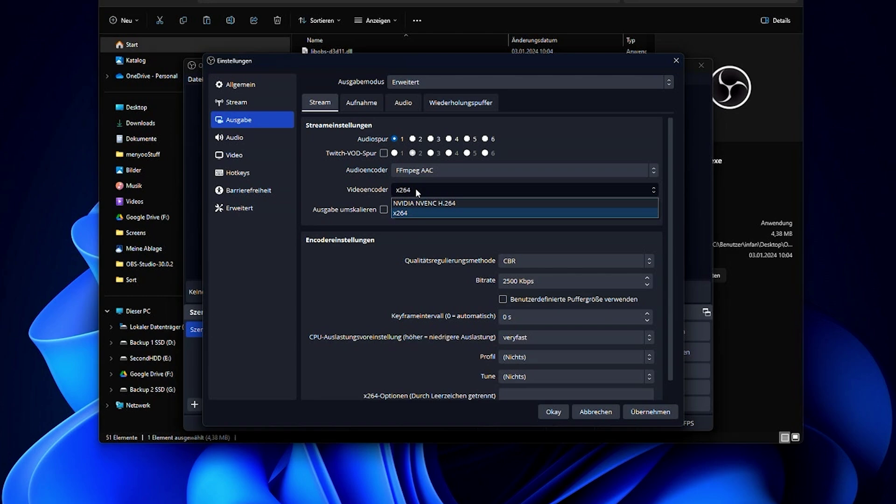
{"action": "left_click", "coordinate": [410, 212]}
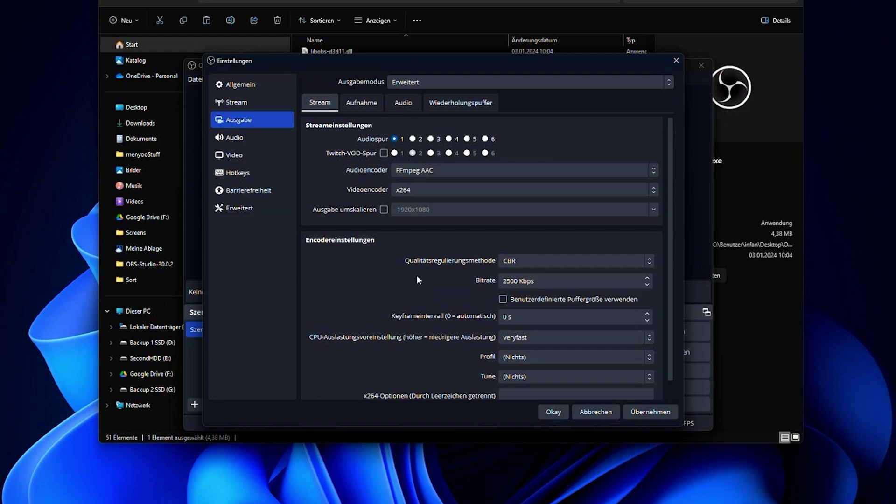
Check which devices the audio settings offer for Mikrofon-/AUX-Audio.
{"action": "left_click", "coordinate": [235, 137]}
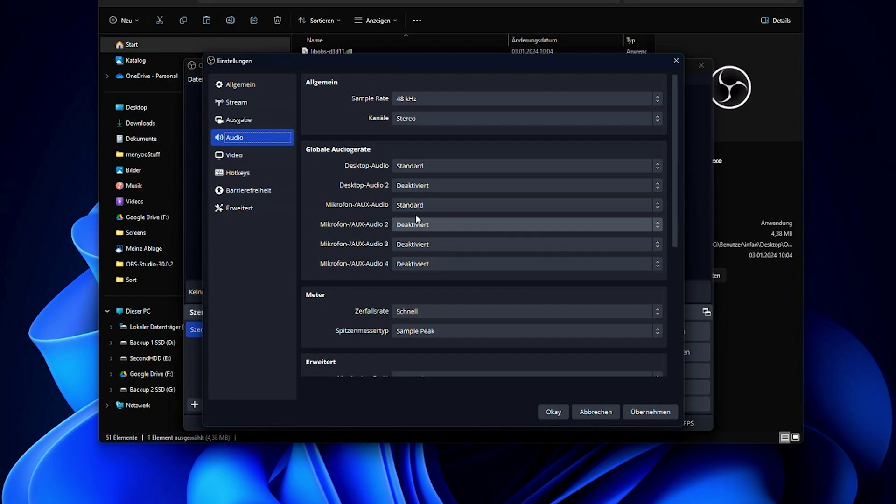
{"action": "left_click", "coordinate": [400, 205]}
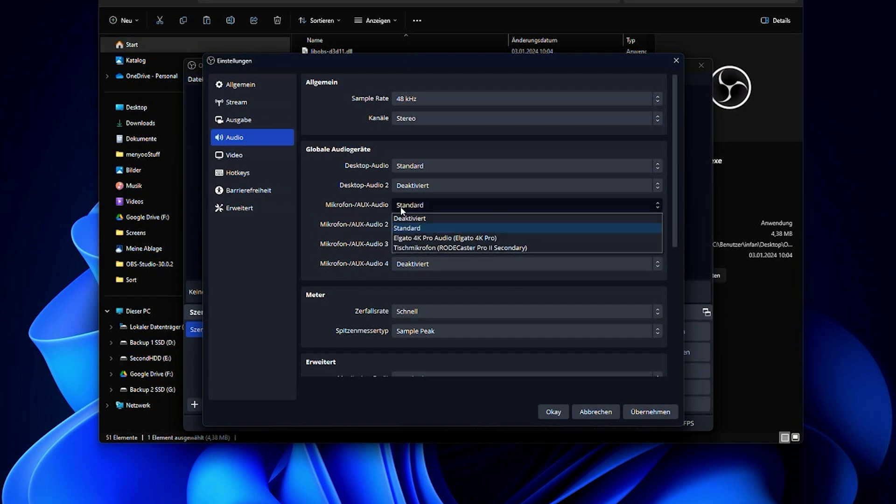
{"action": "left_click", "coordinate": [324, 194]}
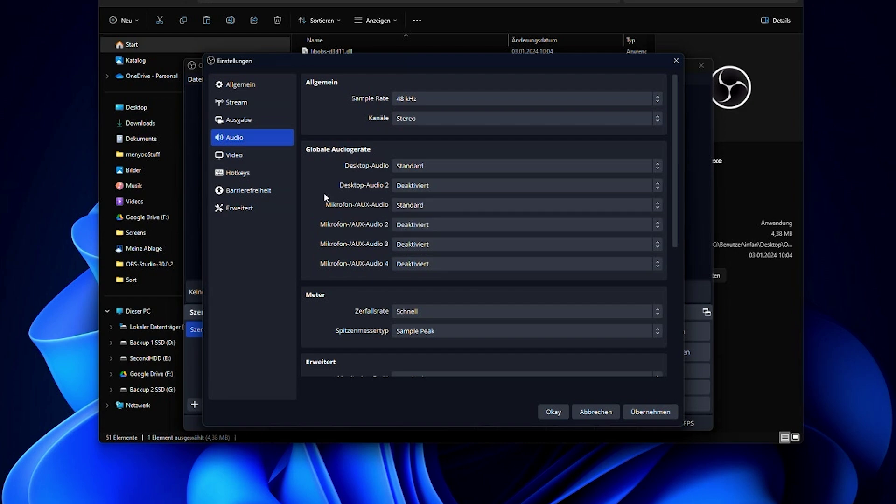
Examine the canvas resolution, scaled output resolution and FPS in the video settings alongside the preview canvas.
{"action": "left_click", "coordinate": [245, 156]}
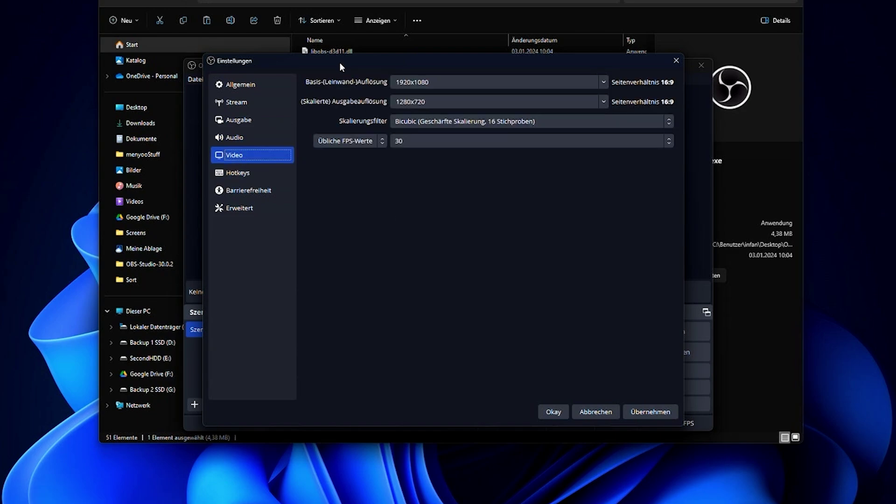
{"action": "left_click_drag", "start_coordinate": [339, 63], "coordinate": [334, 292]}
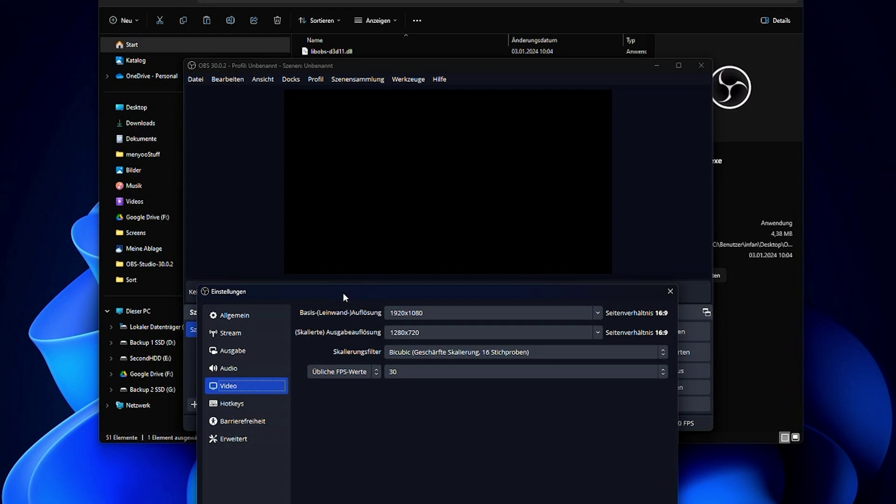
{"action": "left_click_drag", "start_coordinate": [336, 293], "coordinate": [317, 87]}
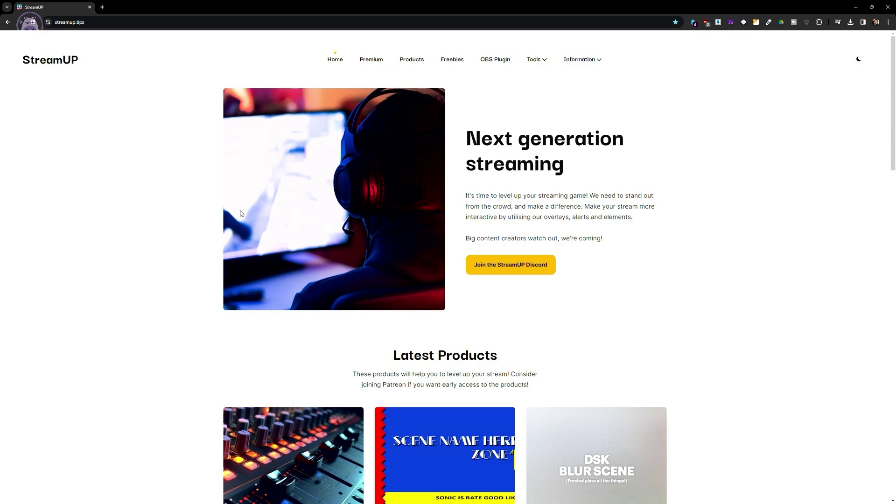
On the StreamUP website, open the OBS plugin page and proceed to its free download.
{"action": "left_click", "coordinate": [495, 62]}
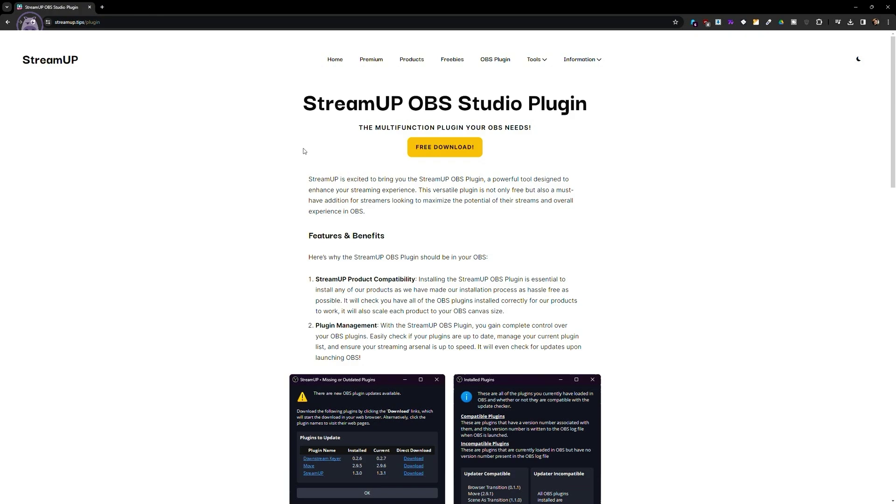
{"action": "left_click", "coordinate": [445, 153]}
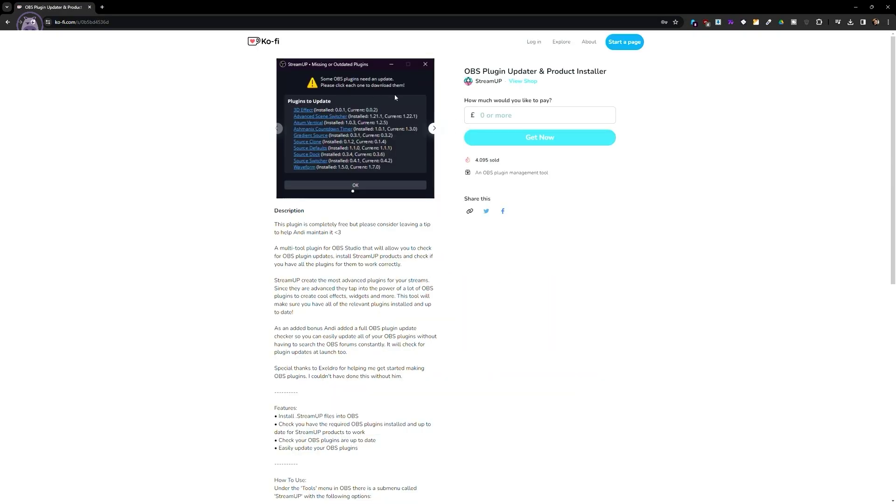
Order the OBS Plugin Updater & Product Installer for £0 and check out as a guest.
{"action": "left_click", "coordinate": [487, 117]}
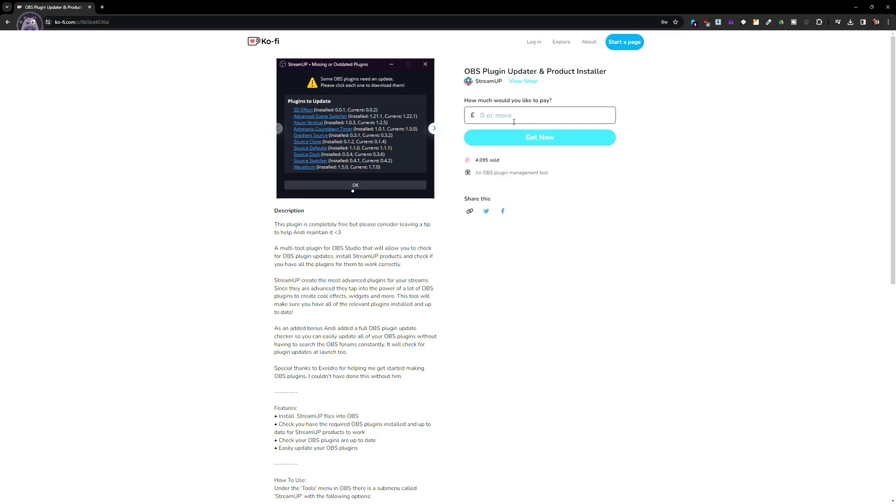
{"action": "type", "text": "0"}
{"action": "left_click", "coordinate": [501, 145]}
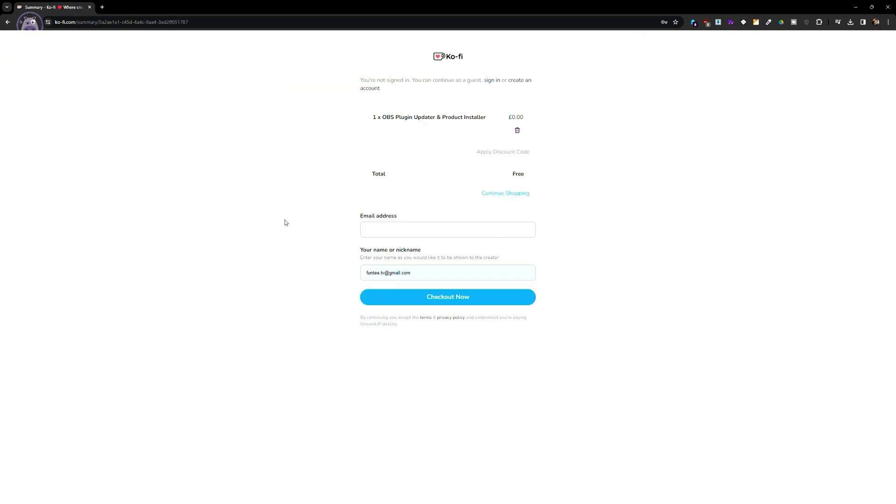
{"action": "left_click", "coordinate": [413, 274]}
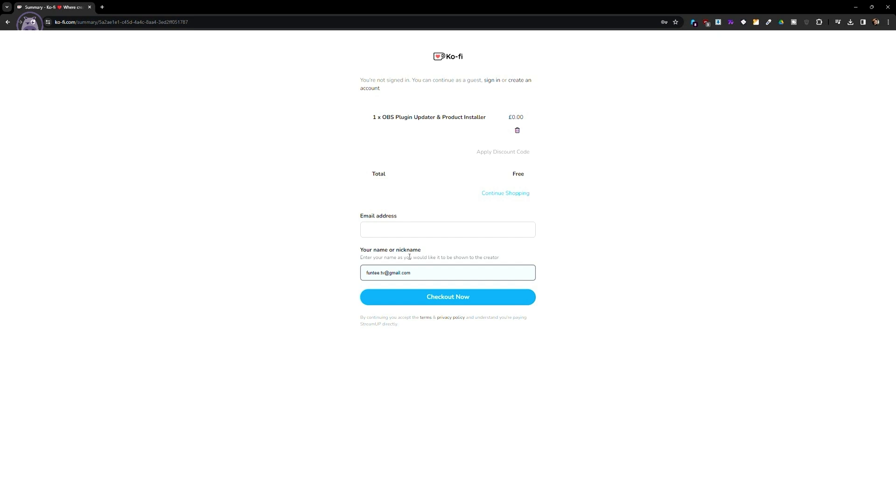
{"action": "left_click", "coordinate": [443, 293]}
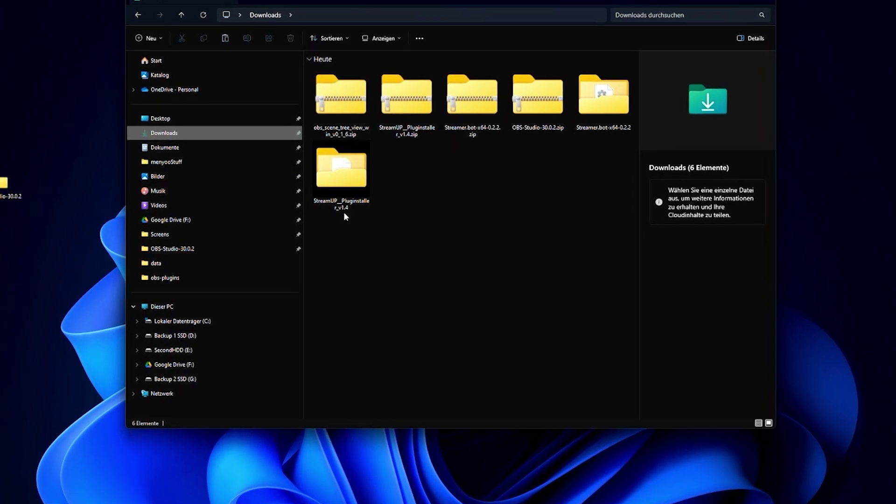
Open the extracted StreamUP_Pluginstaller_v1.4 folder and run StreamUP-Pluginstaller.bat as administrator.
{"action": "mouse_move", "coordinate": [340, 209]}
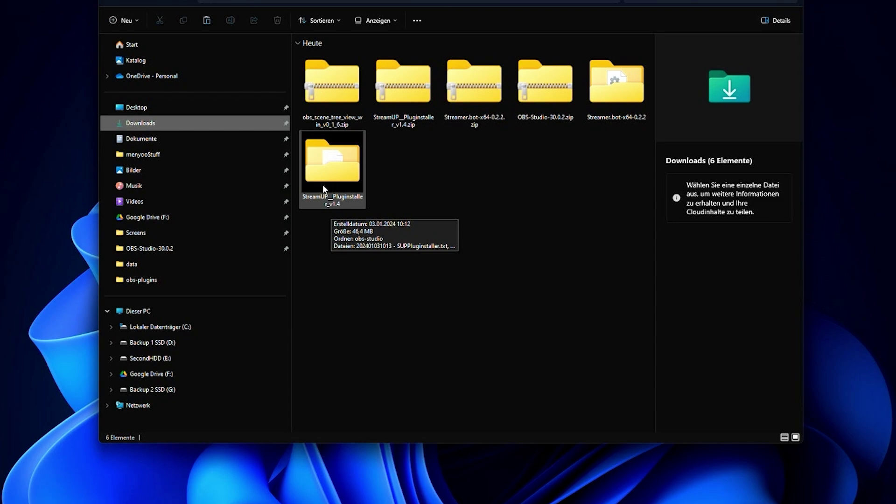
{"action": "double_click", "coordinate": [323, 185]}
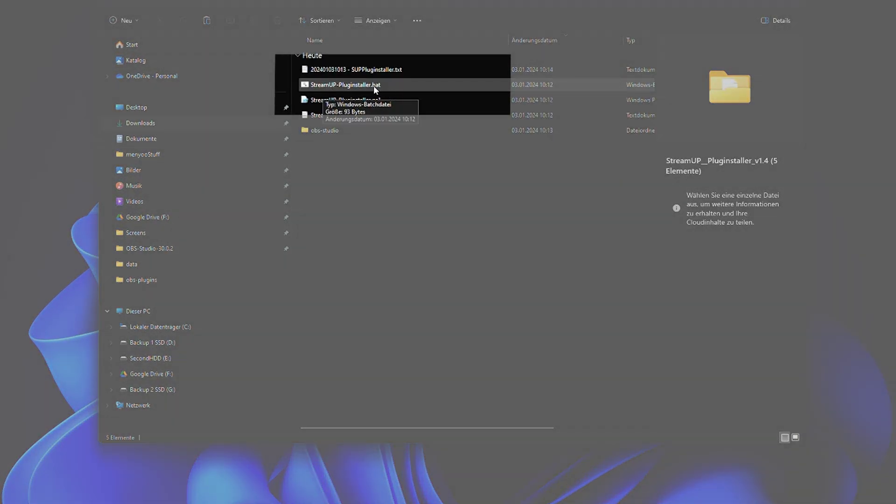
{"action": "right_click", "coordinate": [339, 85]}
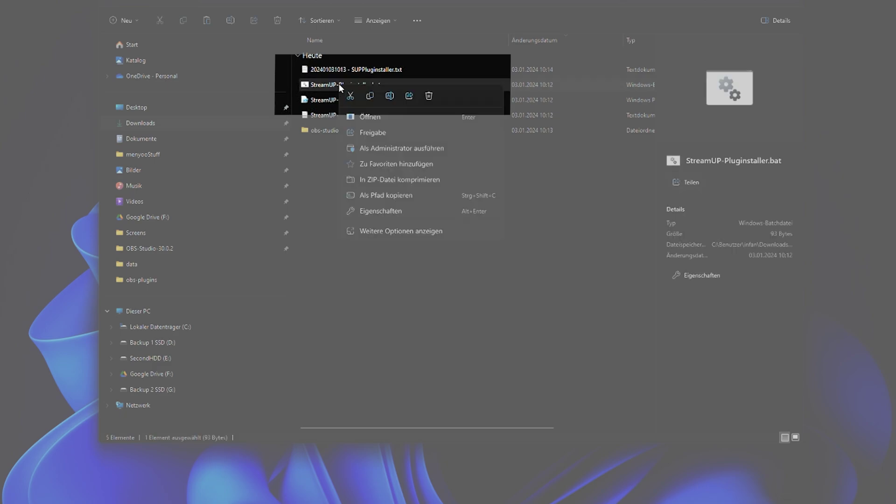
{"action": "left_click", "coordinate": [363, 150]}
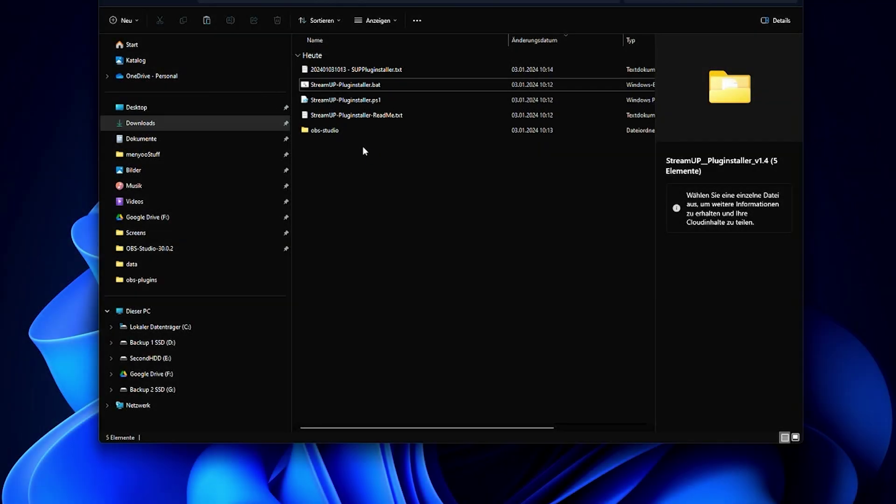
Copy the four loose files of the StreamUP plugin installer, without the obs-studio folder, into the OBS-Studio-30.0.2 folder.
{"action": "left_click", "coordinate": [348, 73]}
{"action": "left_click", "coordinate": [350, 119], "text": "shift"}
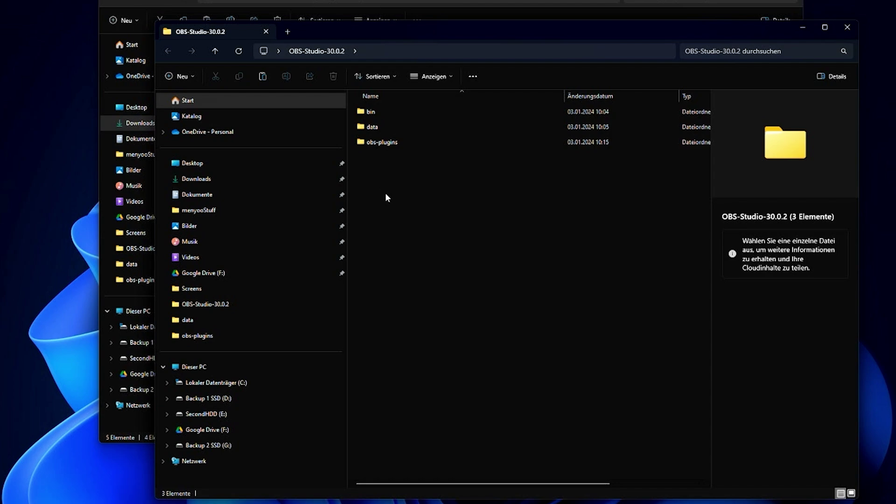
{"action": "key", "text": "ctrl+v"}
{"action": "left_click", "coordinate": [391, 241]}
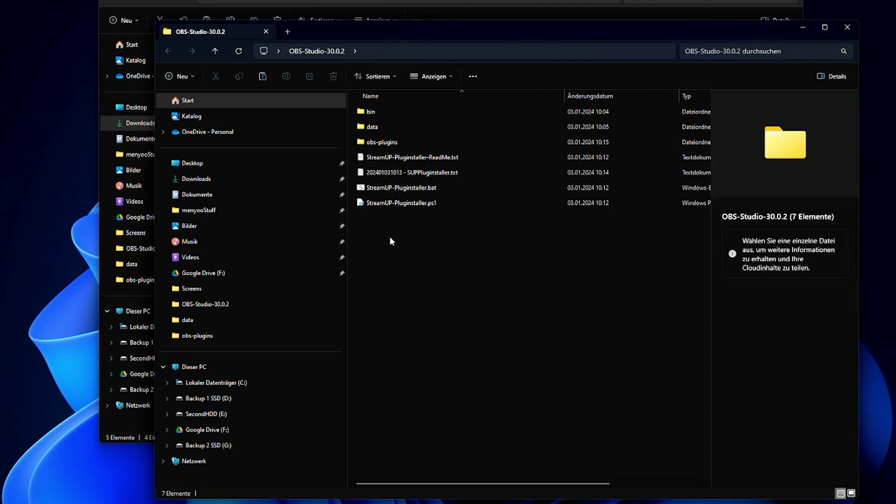
Run StreamUP-Pluginstaller.bat from the OBS-Studio-30.0.2 folder and allow its PowerShell script to execute once with M.
{"action": "left_click", "coordinate": [400, 189]}
{"action": "double_click", "coordinate": [400, 189]}
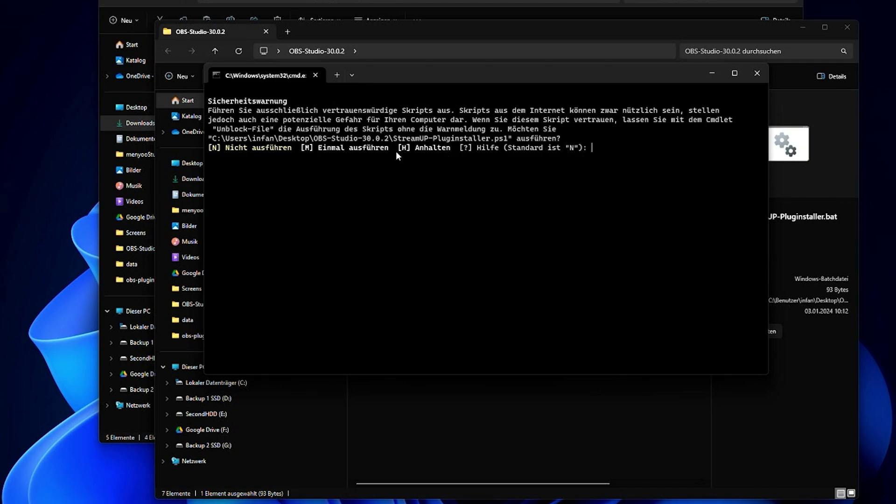
{"action": "type", "text": "M"}
{"action": "key", "text": "Return"}
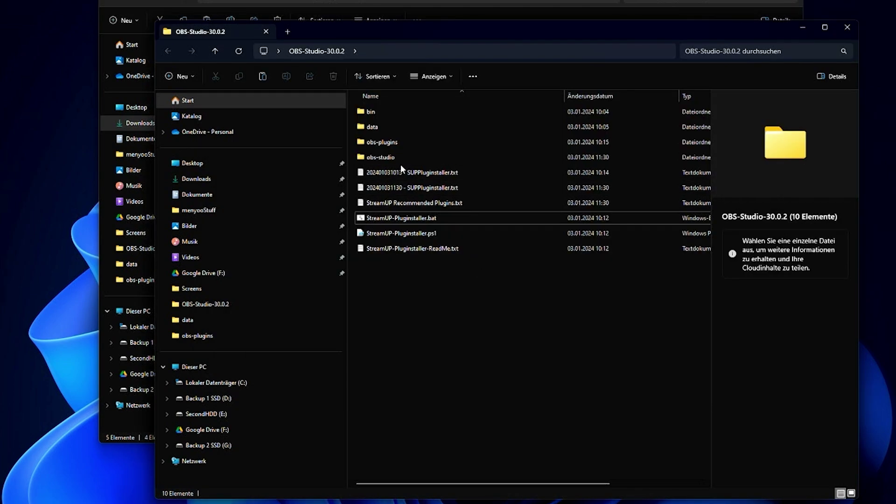
Start copying the data and obs-plugins folders from obs-studio into OBS-Studio-30.0.2, and cancel the file replacement.
{"action": "left_click", "coordinate": [373, 159]}
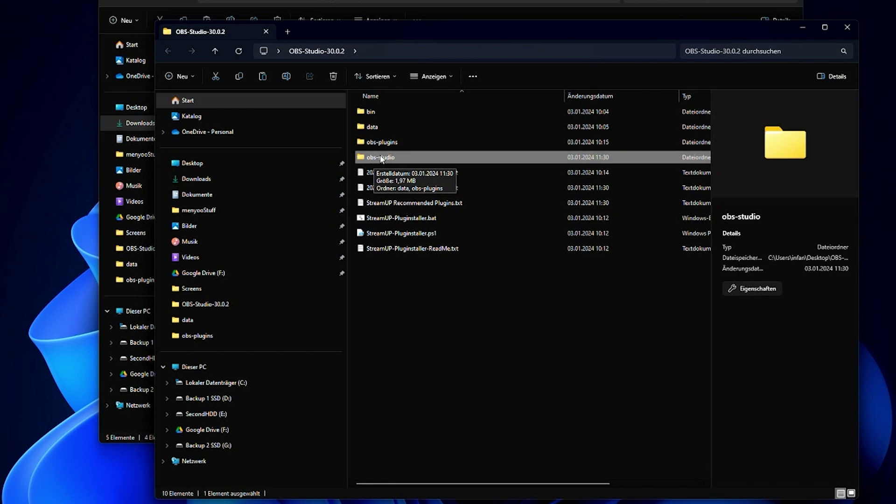
{"action": "double_click", "coordinate": [374, 157]}
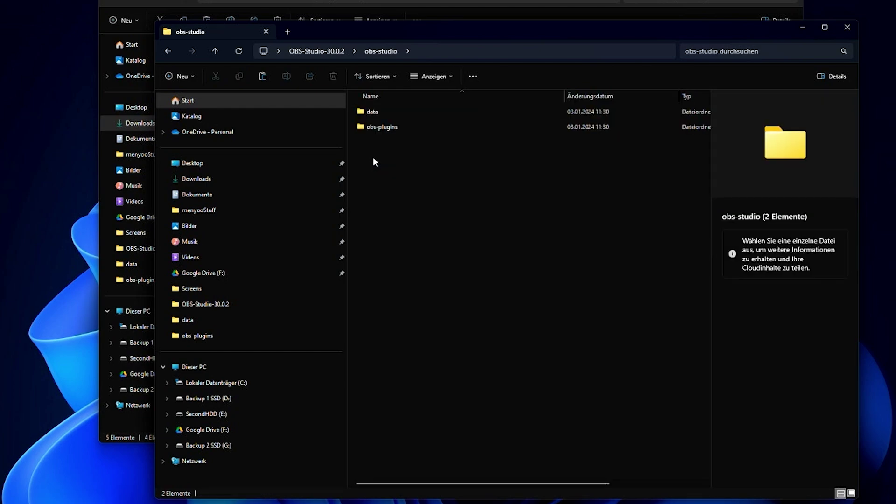
{"action": "left_click_drag", "start_coordinate": [392, 179], "coordinate": [366, 117]}
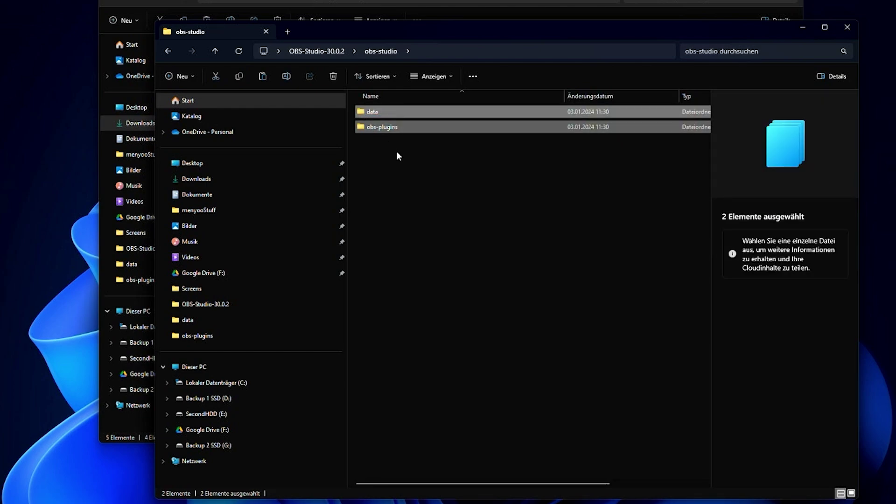
{"action": "key", "text": "alt+Left"}
{"action": "left_click", "coordinate": [410, 321]}
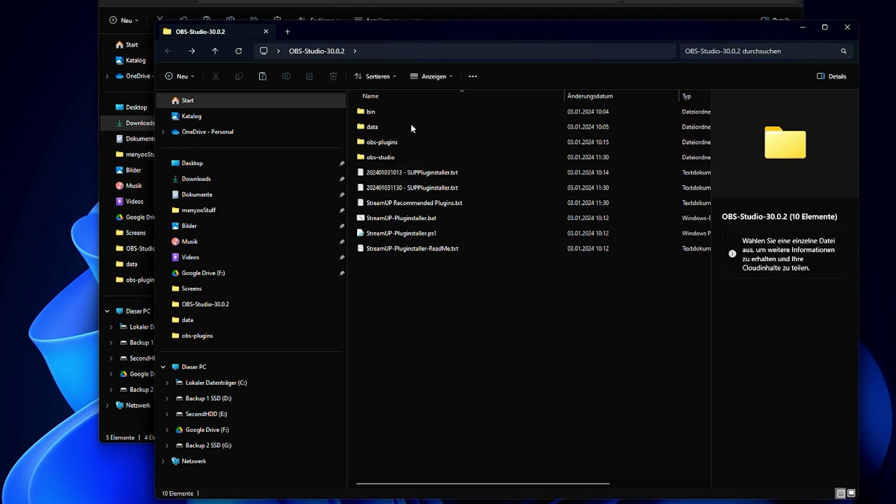
{"action": "key", "text": "ctrl+v"}
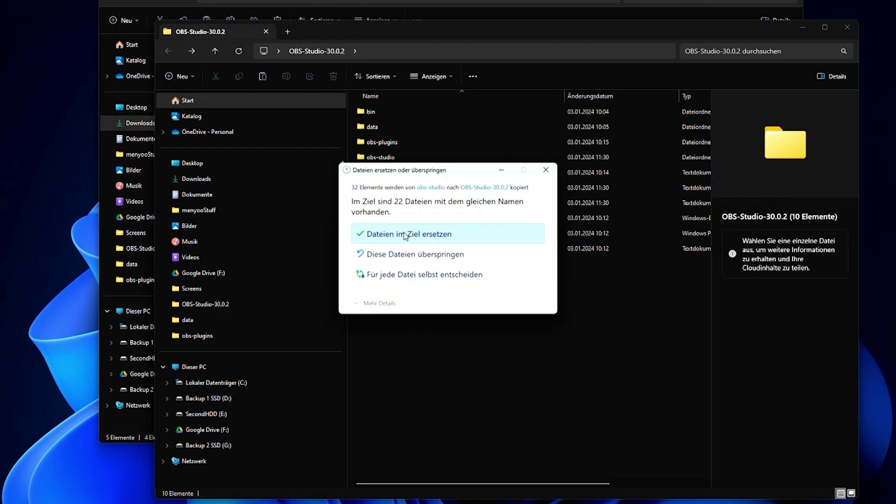
{"action": "left_click", "coordinate": [546, 169]}
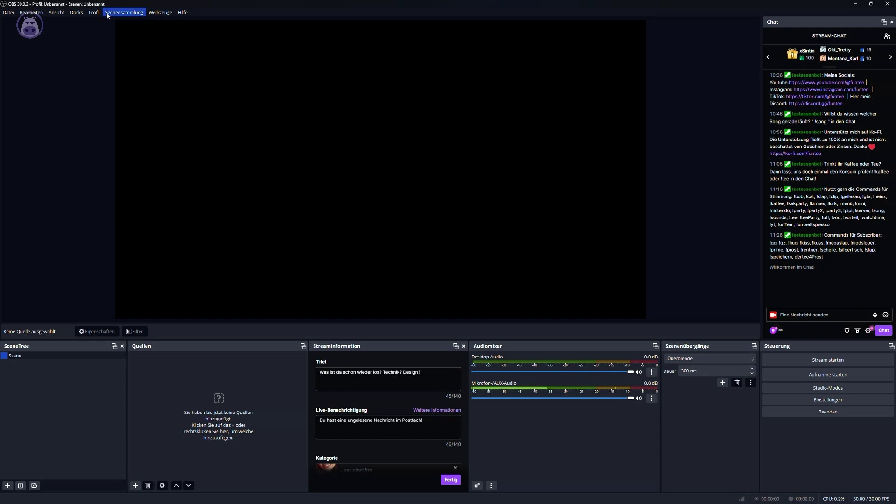
In OBS, use the StreamUP tools to check for OBS plugin updates.
{"action": "left_click", "coordinate": [158, 13]}
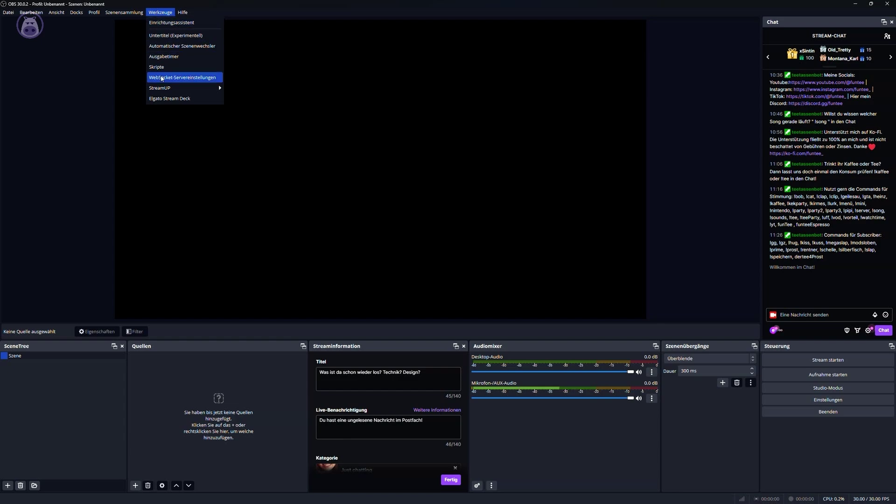
{"action": "mouse_move", "coordinate": [163, 89]}
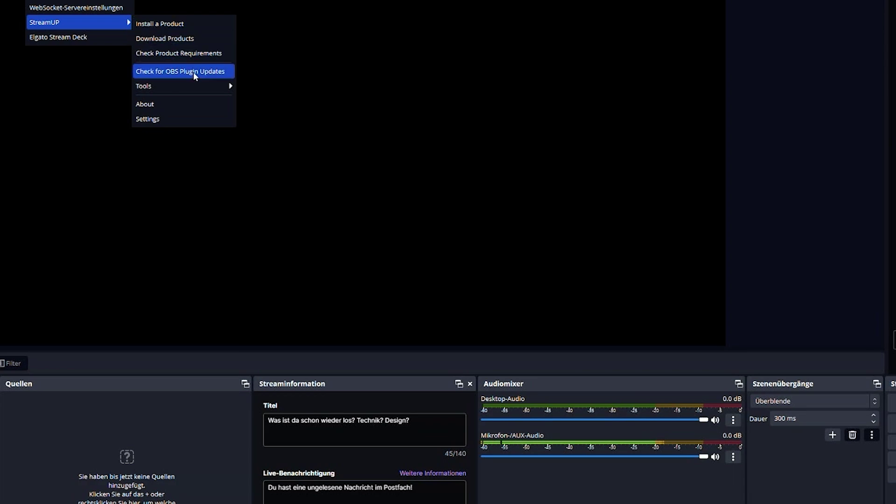
{"action": "left_click", "coordinate": [142, 76]}
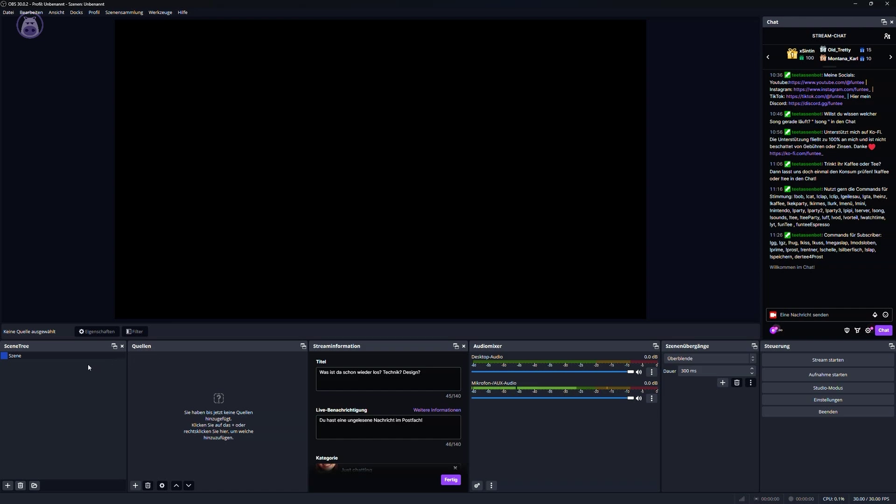
Add a User-defined shader effect filter to the Szene scene, keeping its default name.
{"action": "right_click", "coordinate": [44, 354]}
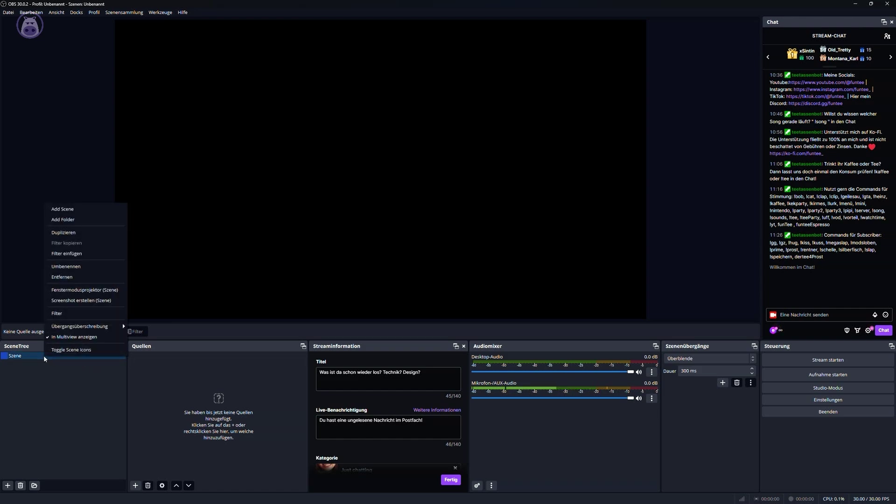
{"action": "left_click", "coordinate": [59, 313]}
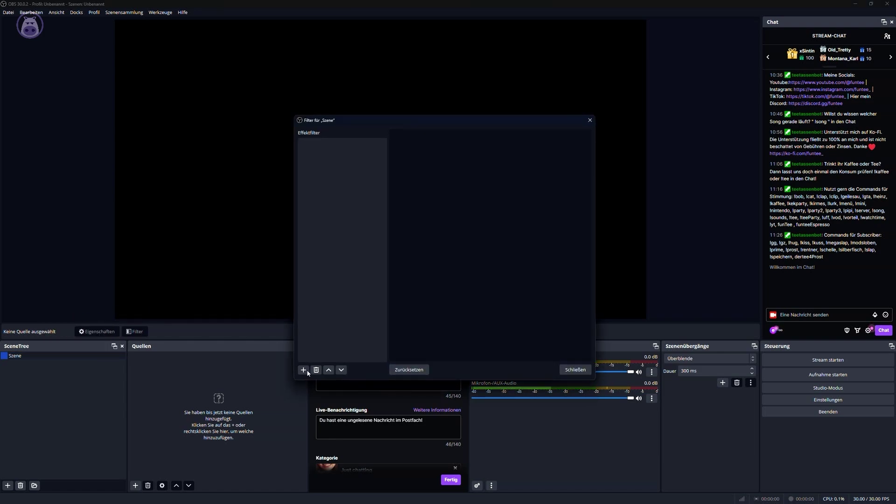
{"action": "left_click", "coordinate": [303, 369]}
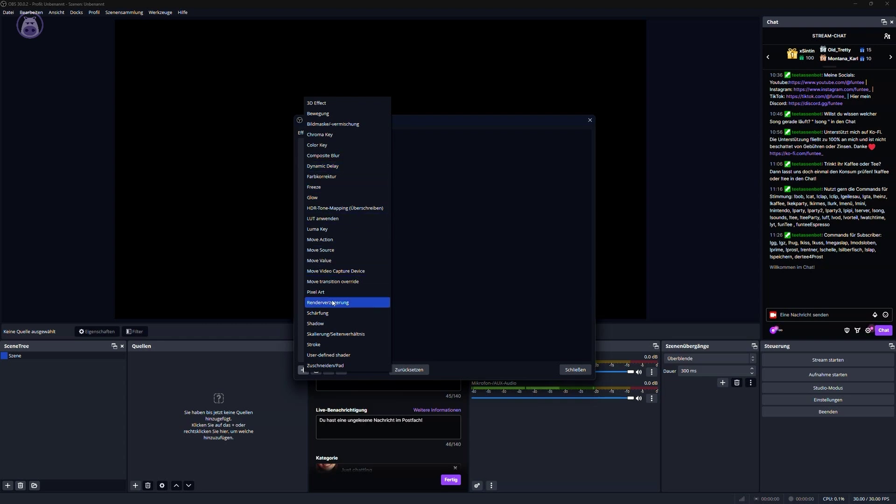
{"action": "left_click", "coordinate": [342, 356]}
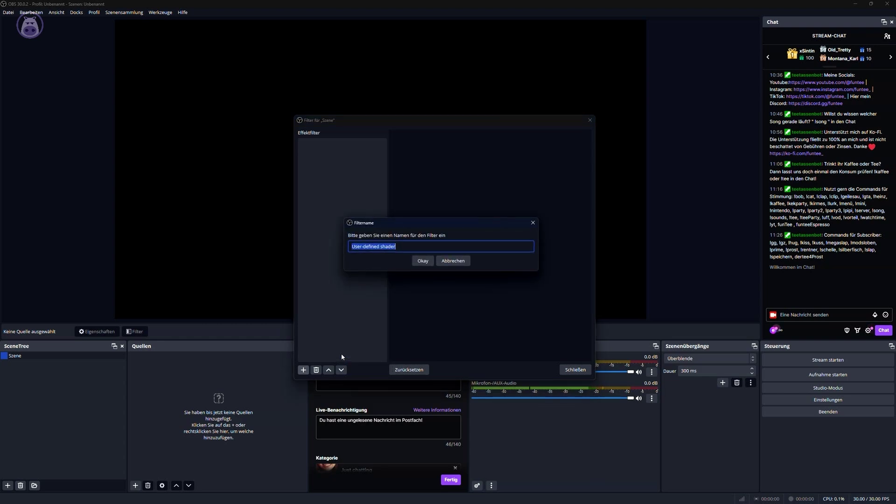
{"action": "left_click", "coordinate": [422, 261]}
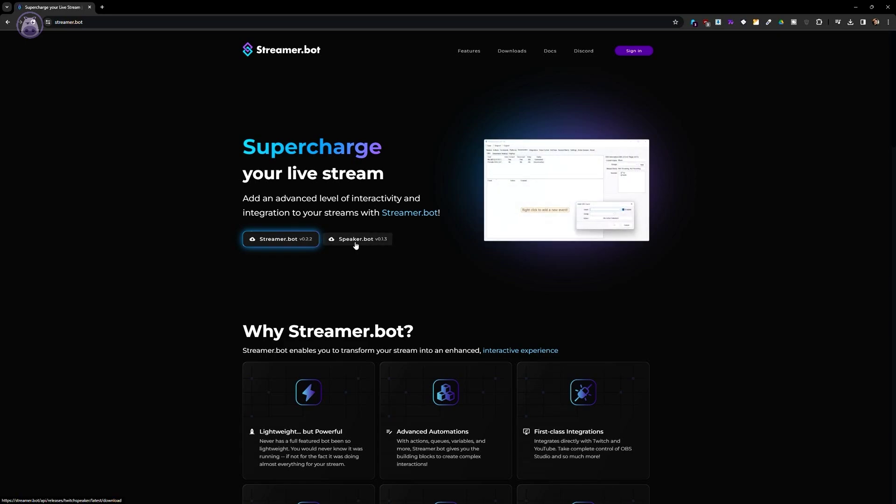
Download Streamer.bot v0.2.2 and launch Streamer.bot.exe from the Streamer.bot folder inside OBS-Studio-30.0.2, closing its version notice.
{"action": "left_click", "coordinate": [265, 244]}
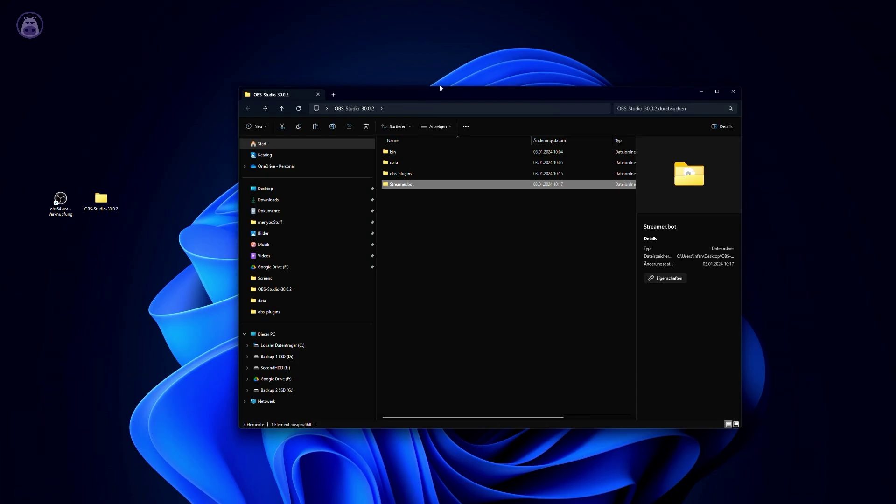
{"action": "left_click_drag", "start_coordinate": [432, 93], "coordinate": [382, 87]}
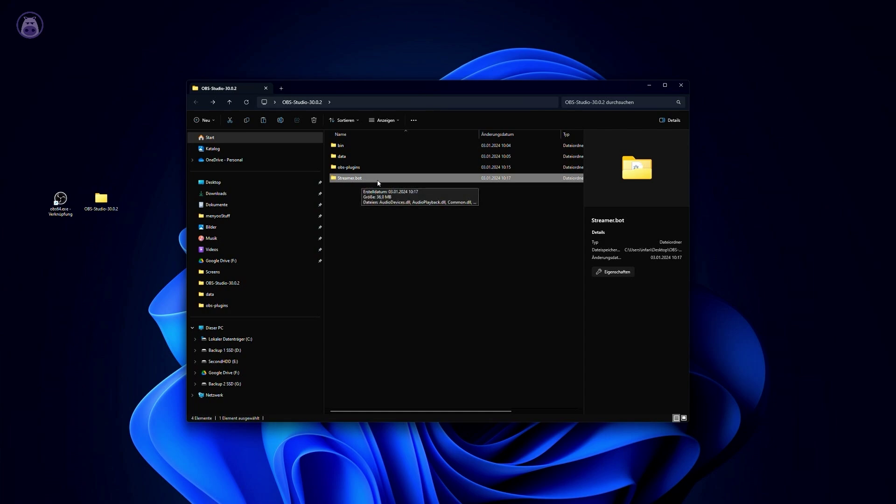
{"action": "double_click", "coordinate": [344, 182]}
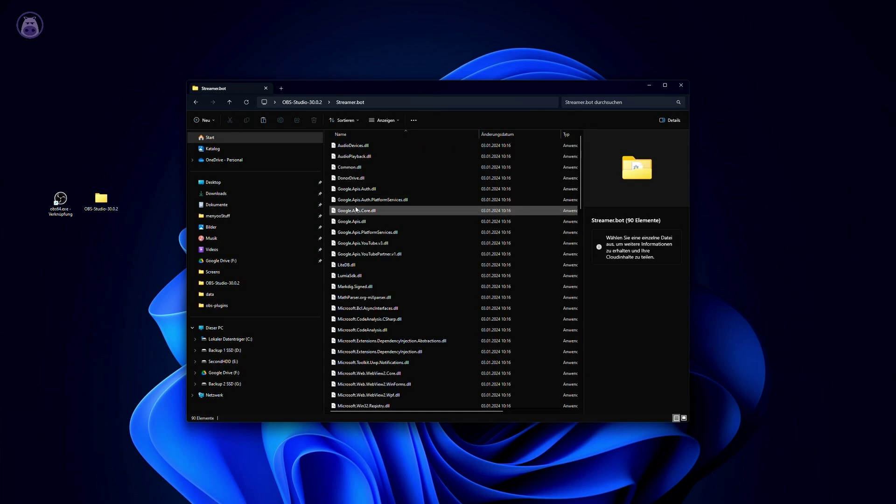
{"action": "scroll", "coordinate": [357, 210], "scroll_direction": "down", "scroll_amount": 16}
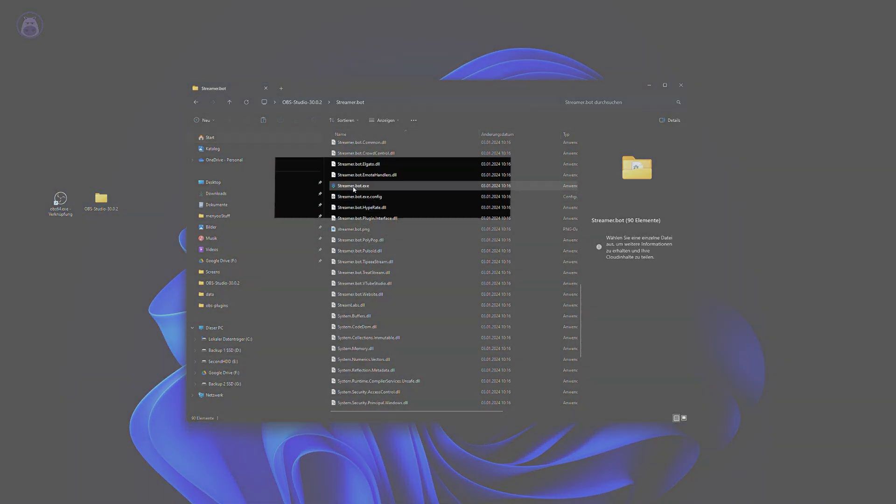
{"action": "left_click", "coordinate": [349, 187]}
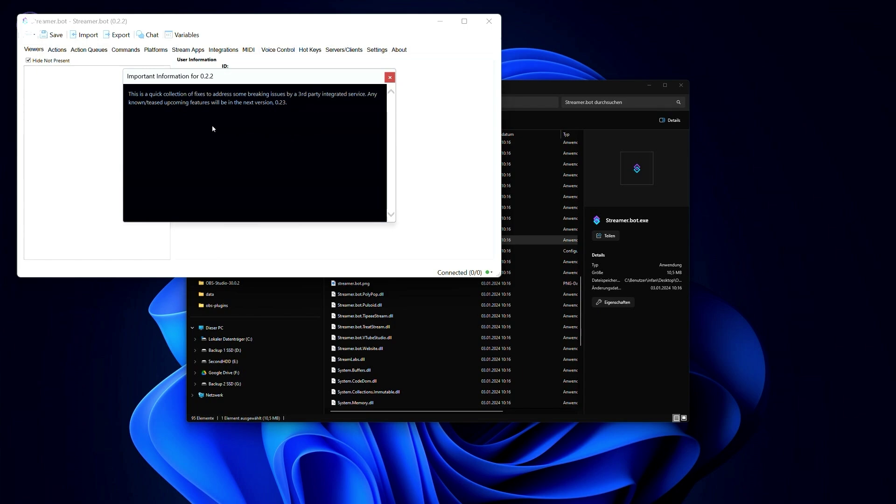
{"action": "left_click", "coordinate": [390, 77]}
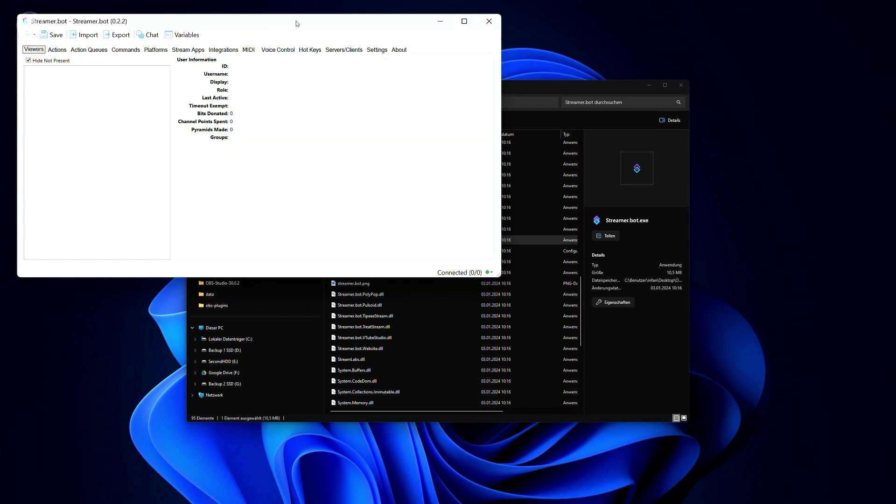
{"action": "left_click_drag", "start_coordinate": [297, 23], "coordinate": [469, 136]}
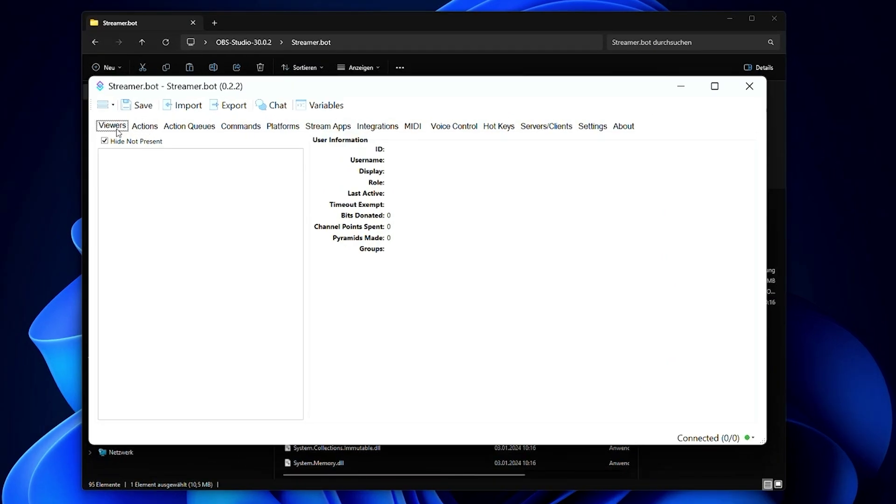
Look through the Actions, Action Queues, Commands, Platforms, Stream Apps and Settings sections of Streamer.bot.
{"action": "left_click", "coordinate": [139, 131]}
{"action": "left_click", "coordinate": [189, 130]}
{"action": "left_click", "coordinate": [240, 132]}
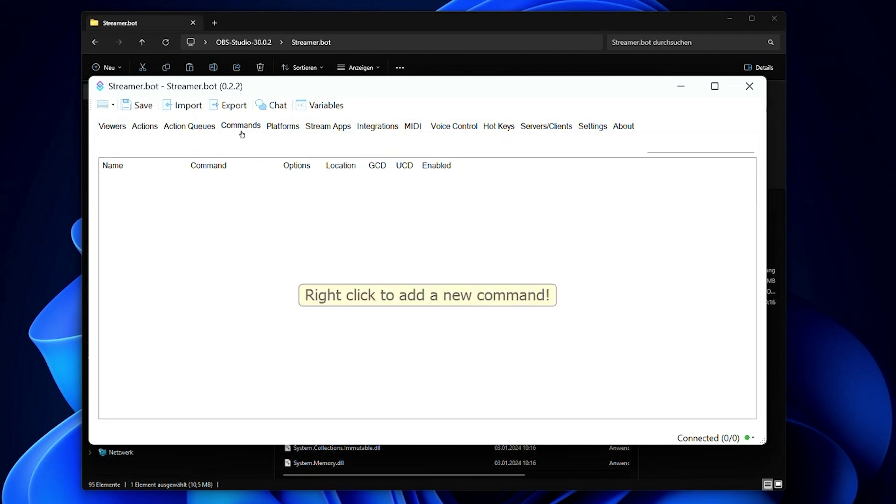
{"action": "left_click", "coordinate": [276, 132]}
{"action": "left_click", "coordinate": [319, 130]}
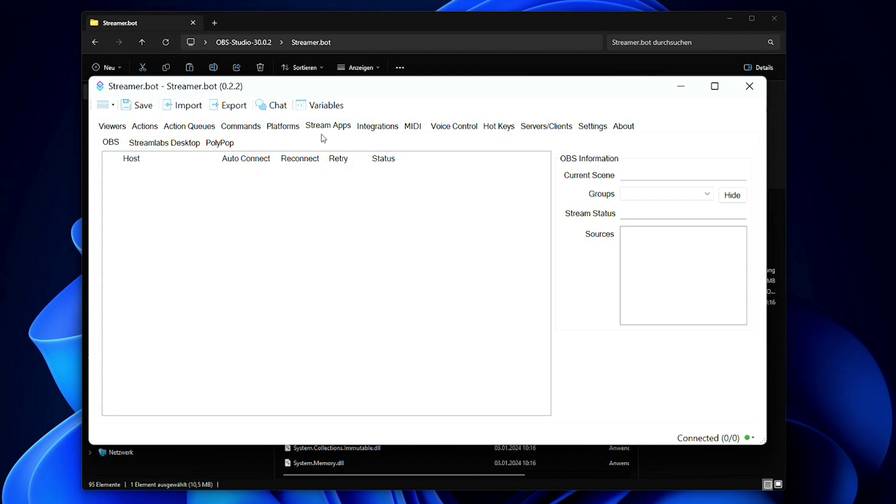
{"action": "left_click", "coordinate": [586, 131]}
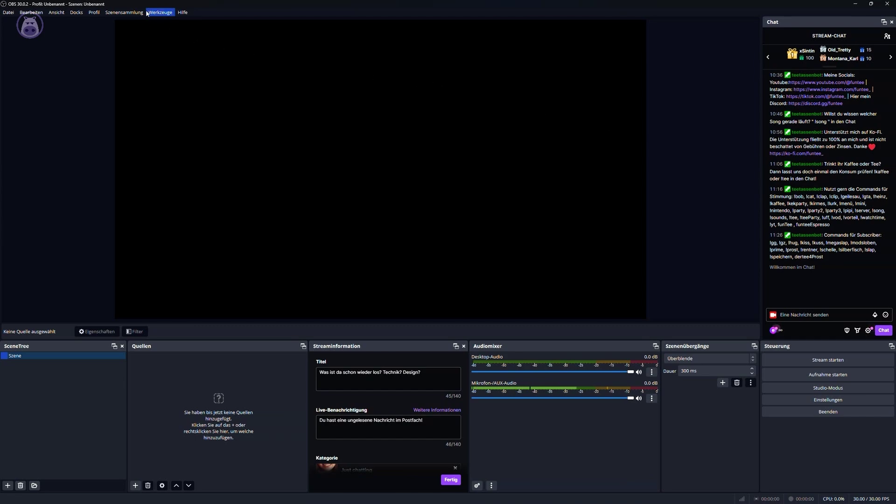
Replace the OBS WebSocket server password with a custom one, accept the security warning and allow OBS Studio through the Windows firewall.
{"action": "left_click", "coordinate": [152, 14]}
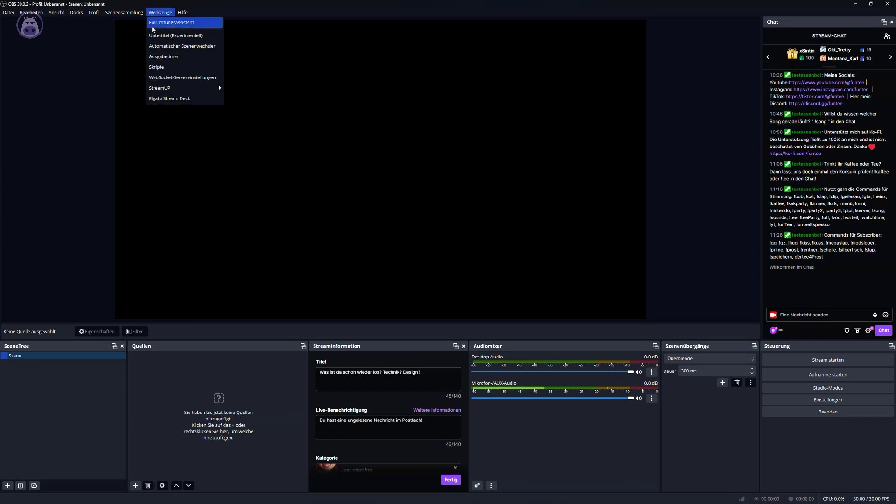
{"action": "left_click", "coordinate": [178, 78]}
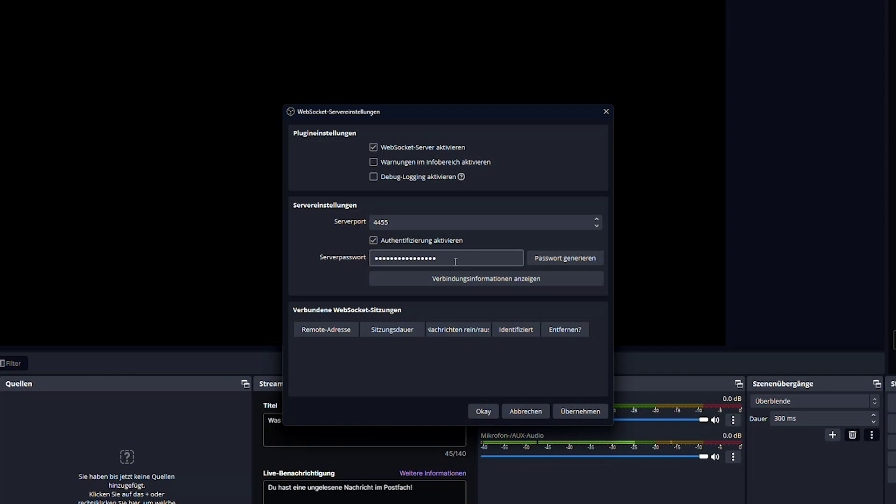
{"action": "left_click_drag", "start_coordinate": [448, 258], "coordinate": [352, 254]}
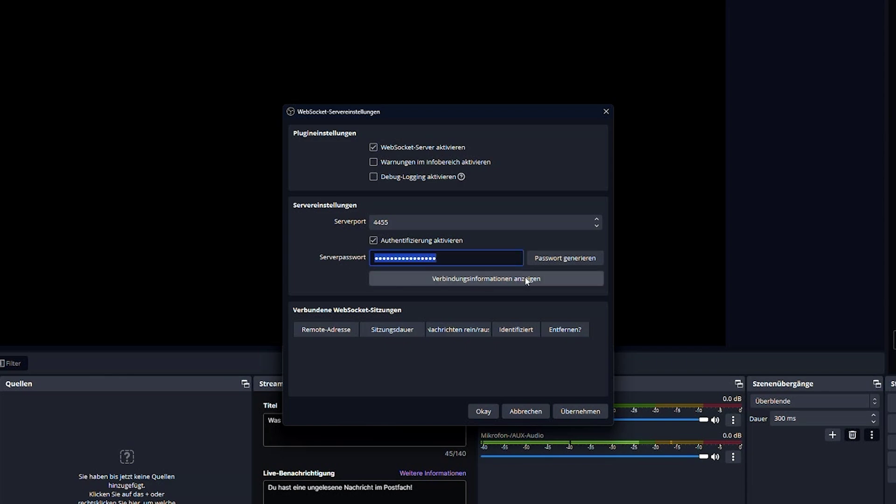
{"action": "key", "text": "ctrl+v"}
{"action": "left_click", "coordinate": [580, 410]}
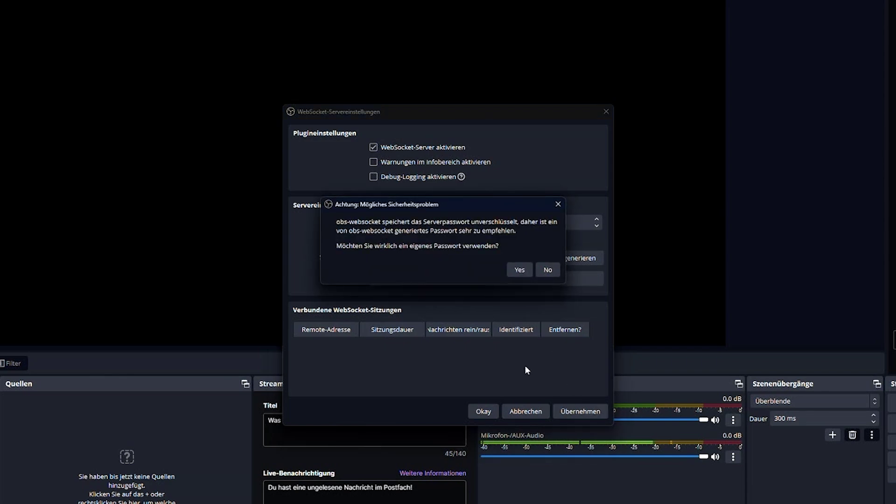
{"action": "left_click", "coordinate": [518, 269]}
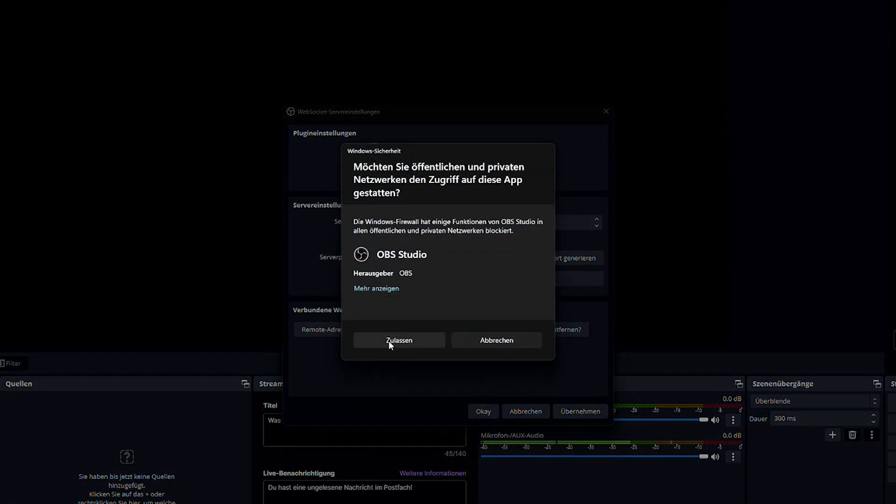
{"action": "left_click", "coordinate": [389, 341]}
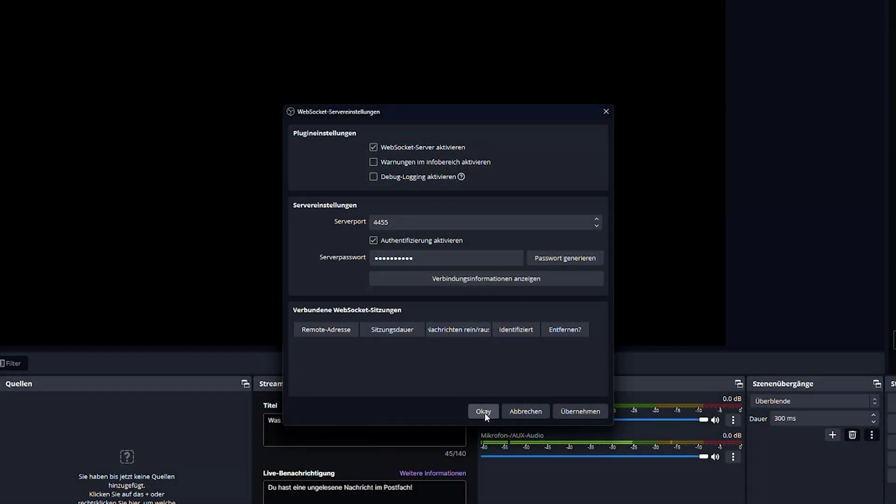
{"action": "left_click", "coordinate": [483, 411]}
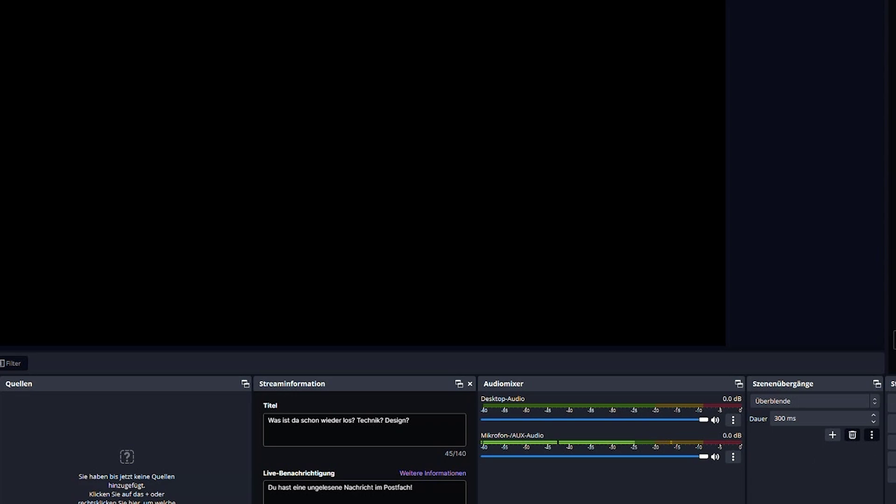
Switch to Streamer.bot and start a new OBS connection with version v5.x, port 4455 and the WebSocket server password.
{"action": "key", "text": "alt+Tab"}
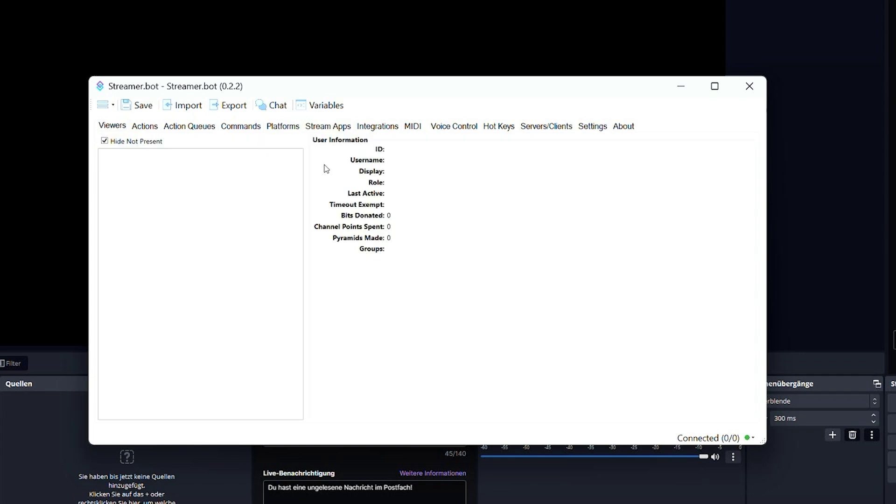
{"action": "left_click", "coordinate": [328, 128]}
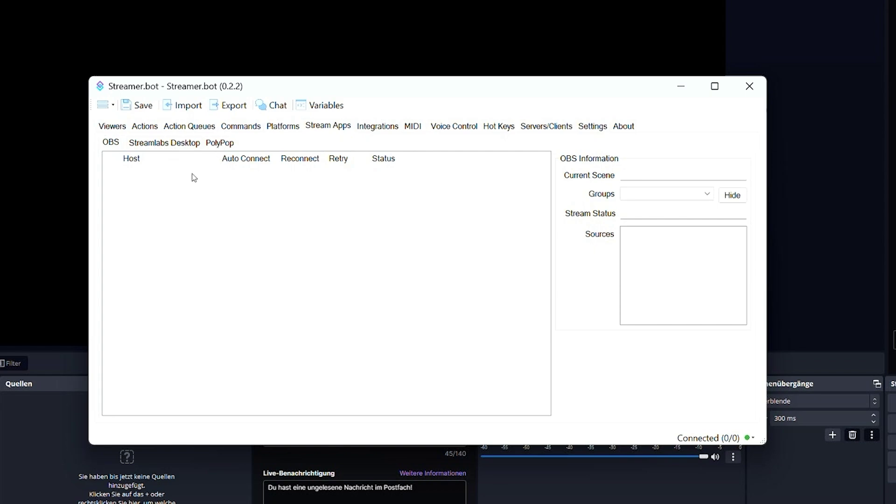
{"action": "right_click", "coordinate": [190, 195]}
{"action": "left_click", "coordinate": [226, 208]}
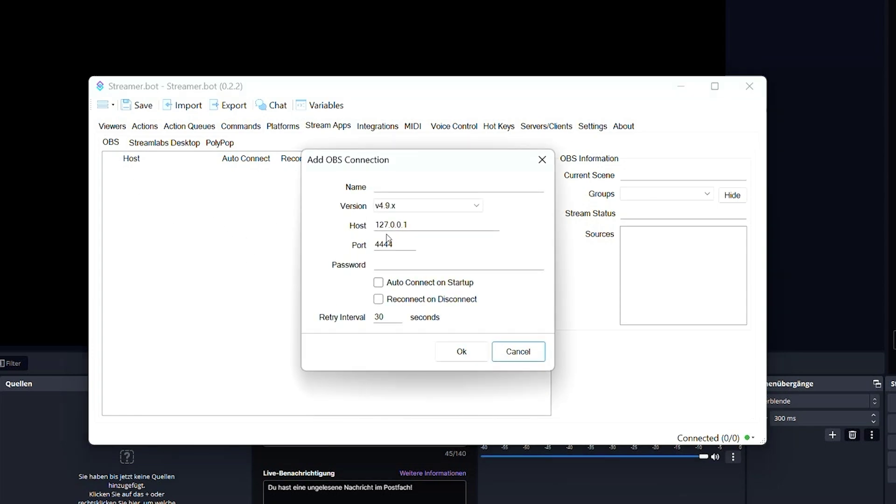
{"action": "left_click", "coordinate": [425, 207]}
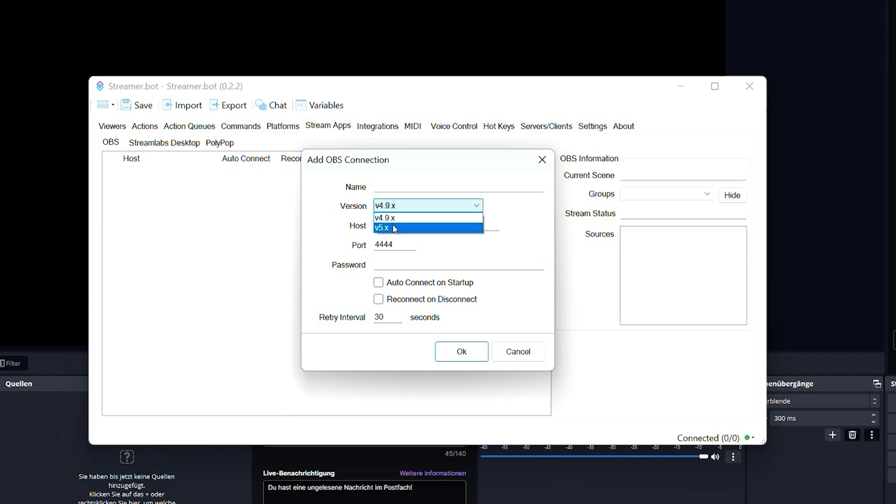
{"action": "left_click", "coordinate": [377, 229]}
{"action": "left_click", "coordinate": [396, 246]}
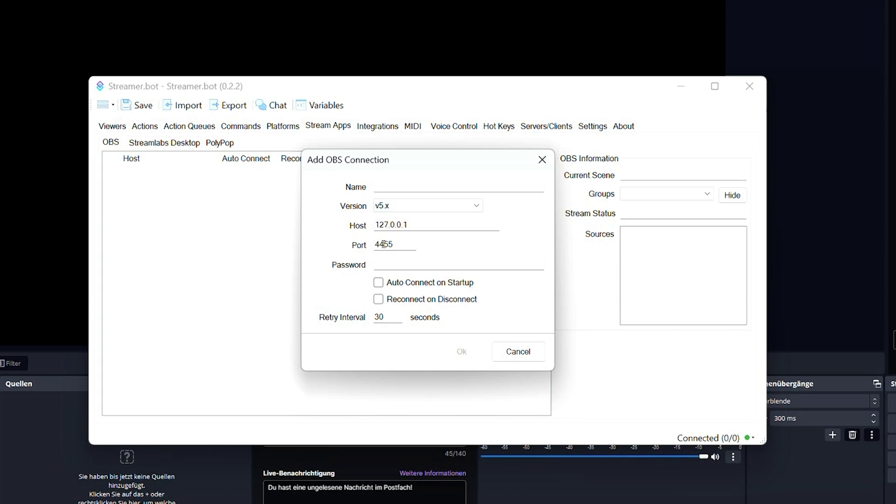
{"action": "left_click", "coordinate": [391, 265]}
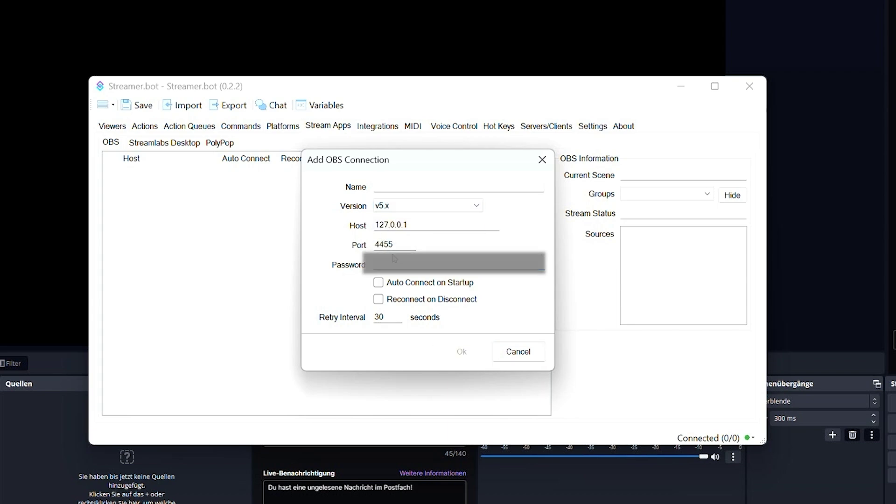
Name the connection OBS 5, enable connecting on startup and reconnecting with a 5-second retry interval, and connect it to OBS.
{"action": "left_click", "coordinate": [391, 187]}
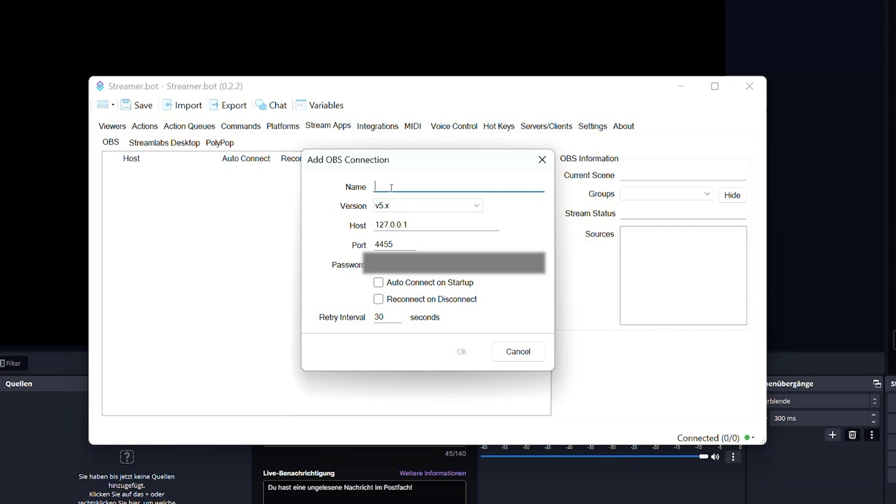
{"action": "type", "text": "OBS 5"}
{"action": "left_click", "coordinate": [378, 300]}
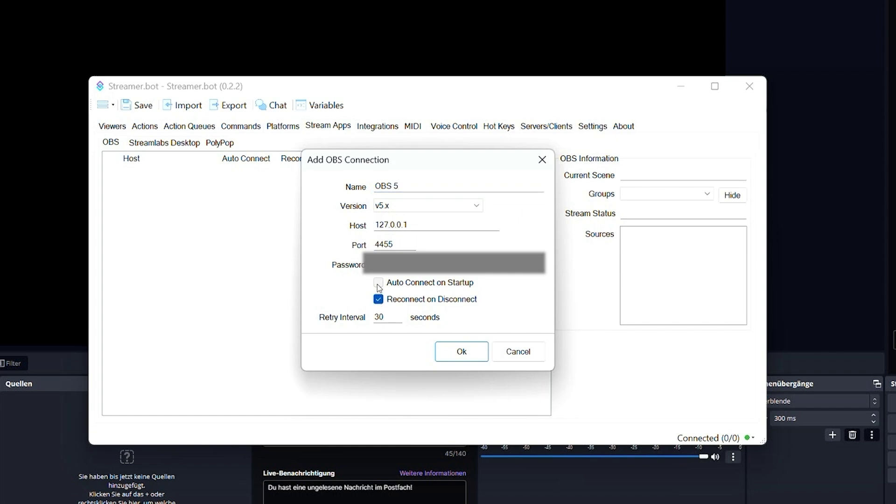
{"action": "left_click", "coordinate": [378, 285]}
{"action": "left_click_drag", "start_coordinate": [390, 319], "coordinate": [372, 321]}
{"action": "left_click", "coordinate": [461, 351]}
{"action": "right_click", "coordinate": [186, 171]}
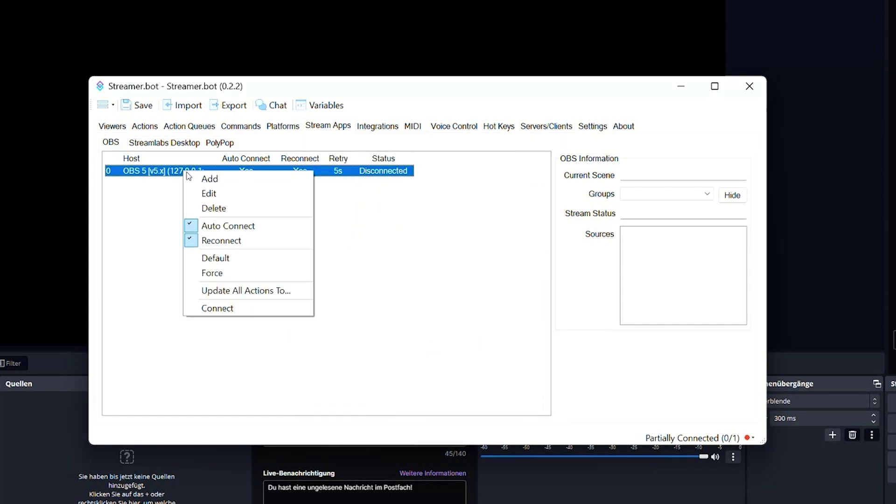
{"action": "left_click", "coordinate": [212, 309]}
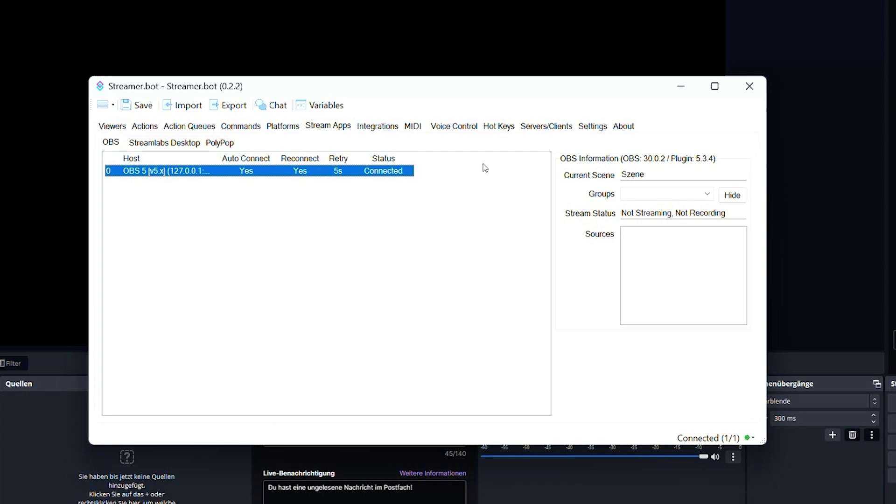
Open the Twitch account settings and start the broadcaster account login.
{"action": "left_click", "coordinate": [279, 126]}
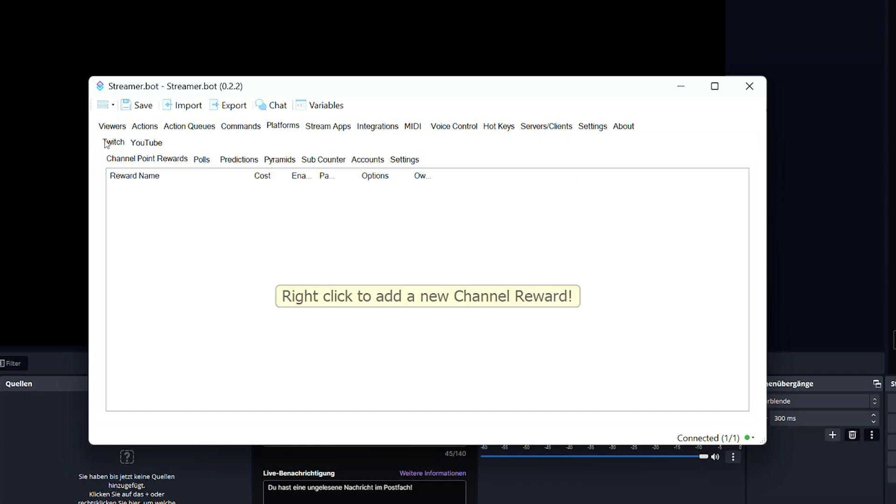
{"action": "left_click", "coordinate": [368, 160]}
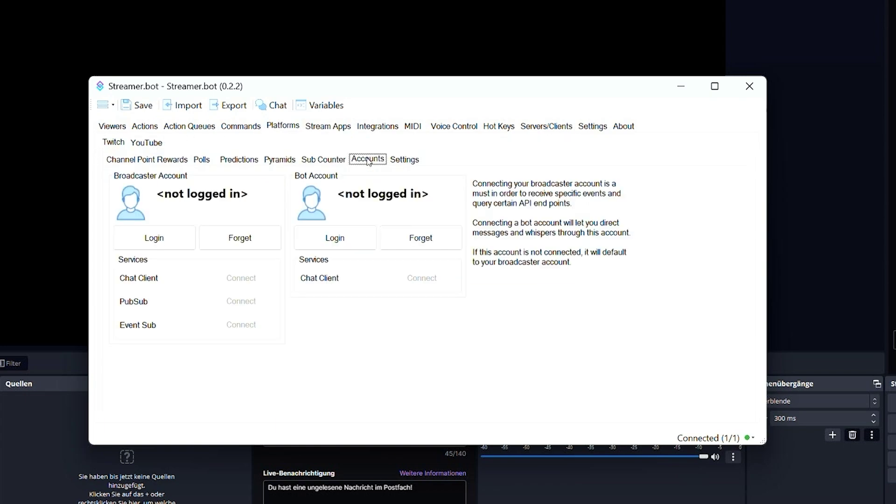
{"action": "left_click", "coordinate": [152, 240]}
Agree to the YouTube platform's terms and show its broadcaster and bot account sign-in options.
{"action": "left_click", "coordinate": [147, 142]}
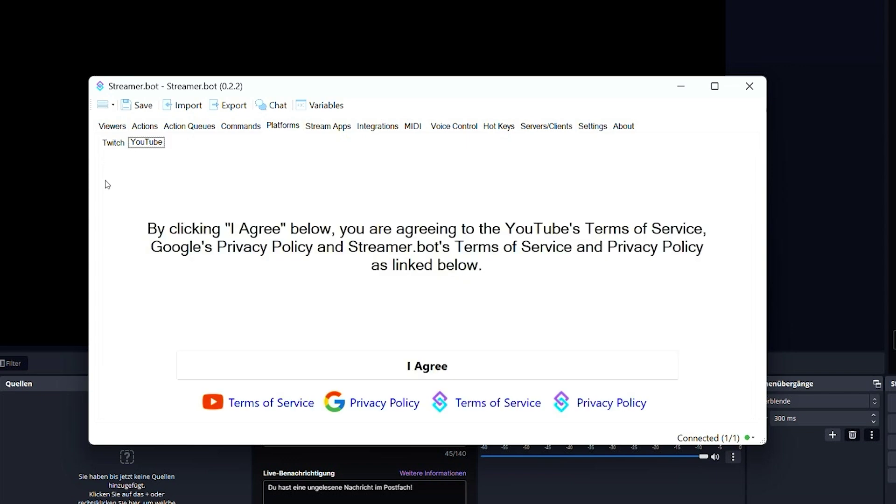
{"action": "left_click", "coordinate": [414, 363]}
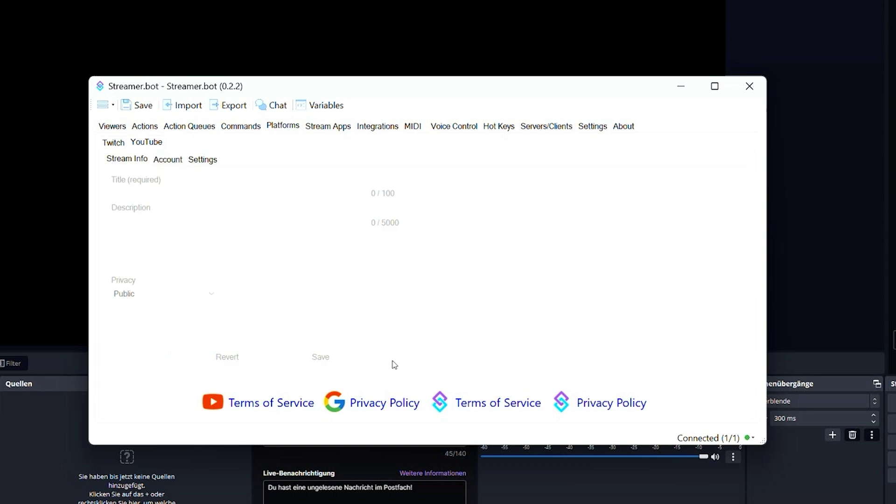
{"action": "left_click", "coordinate": [162, 161]}
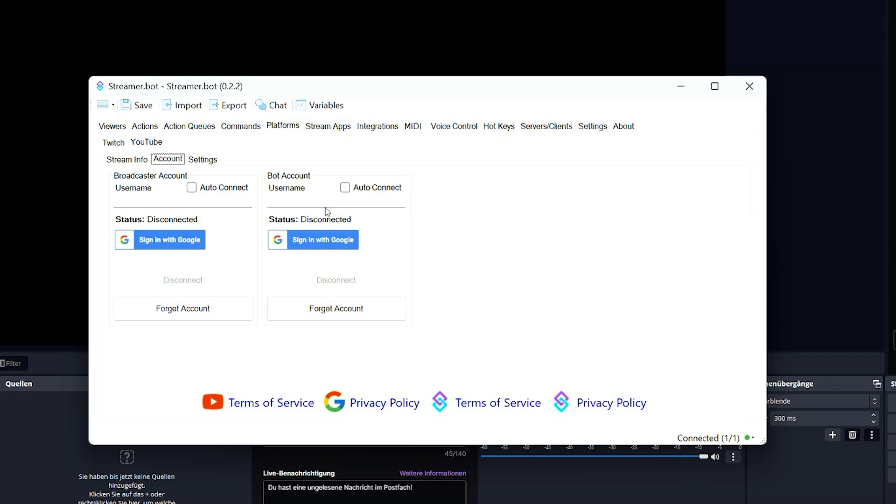
Open the Actions section of Streamer.bot.
{"action": "left_click", "coordinate": [145, 126]}
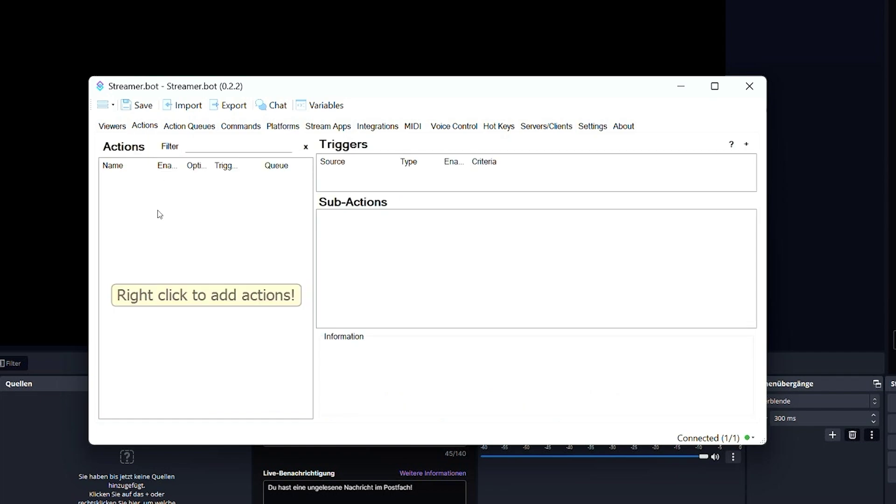